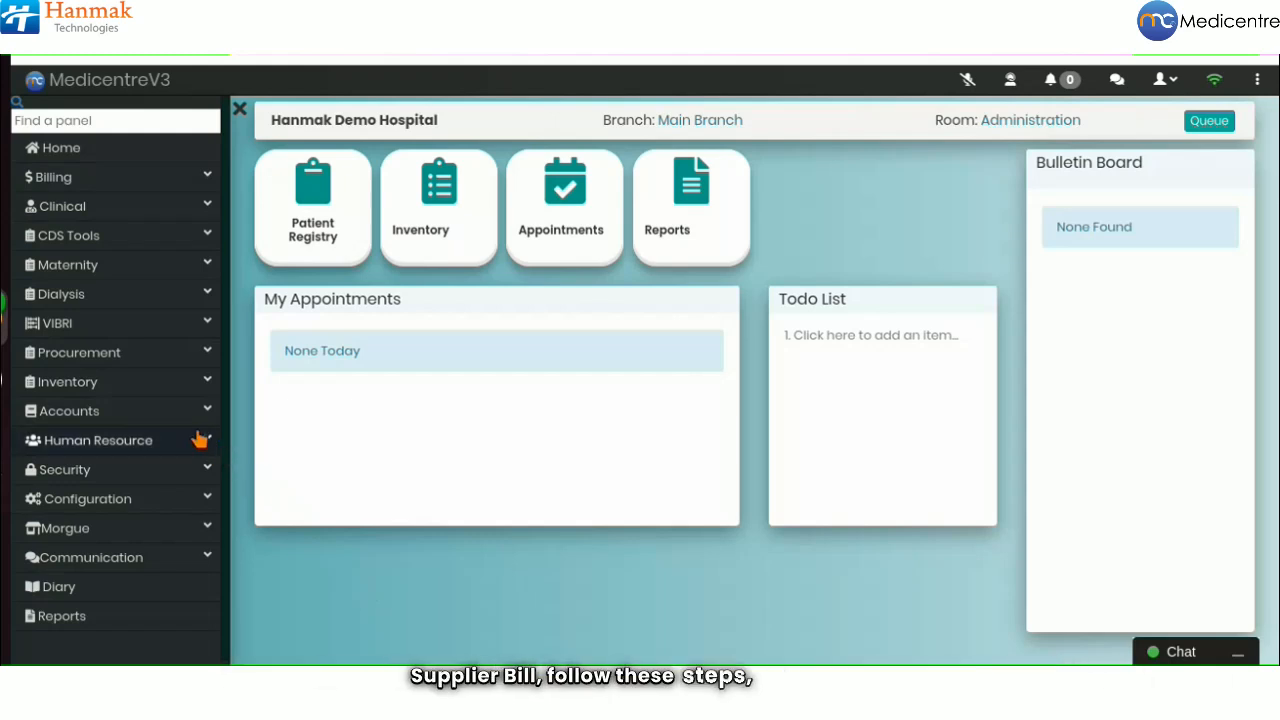
- Open the supplier bills in Procurement and select the KENTONS bill in the list
click(124, 362)
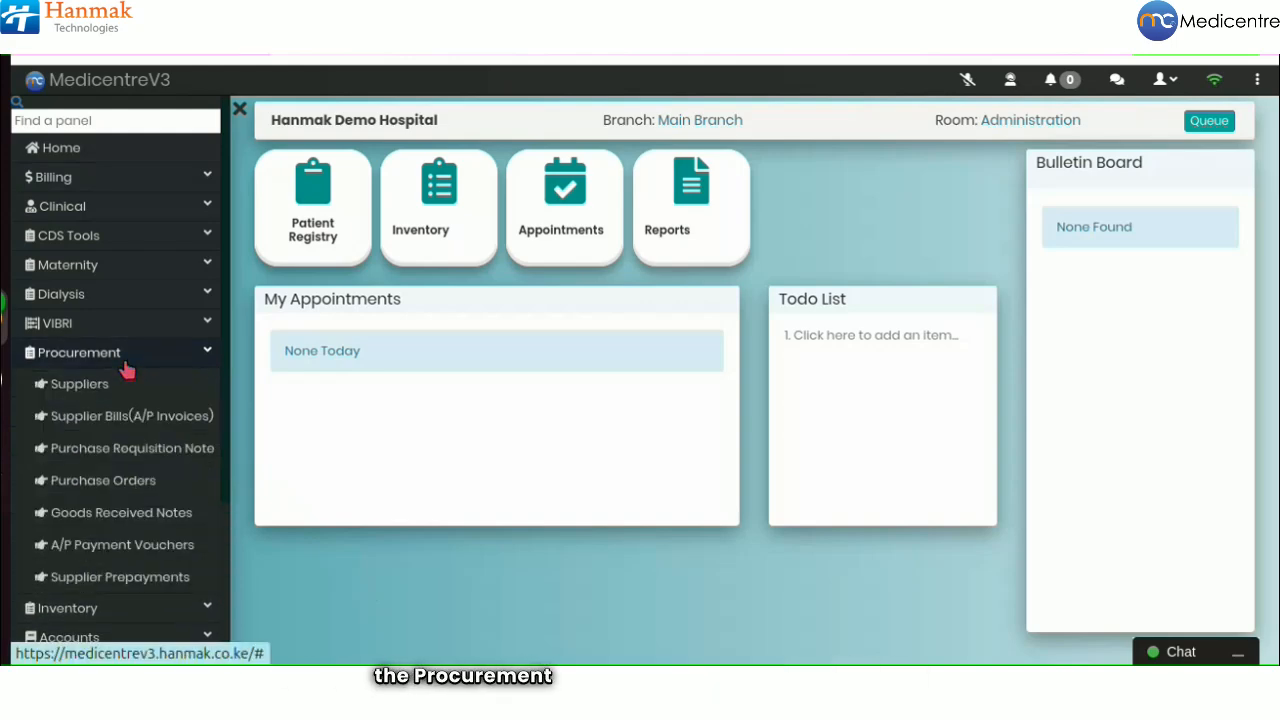
click(112, 418)
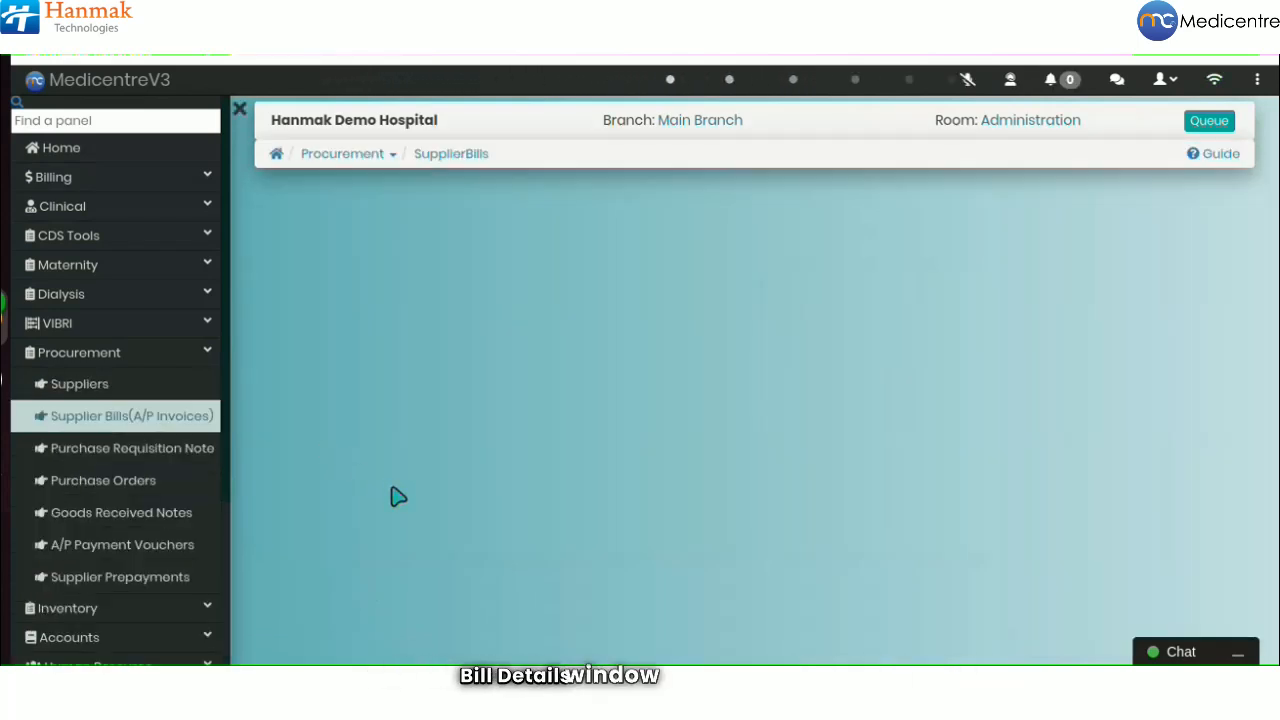
scroll(393, 488, down, 3)
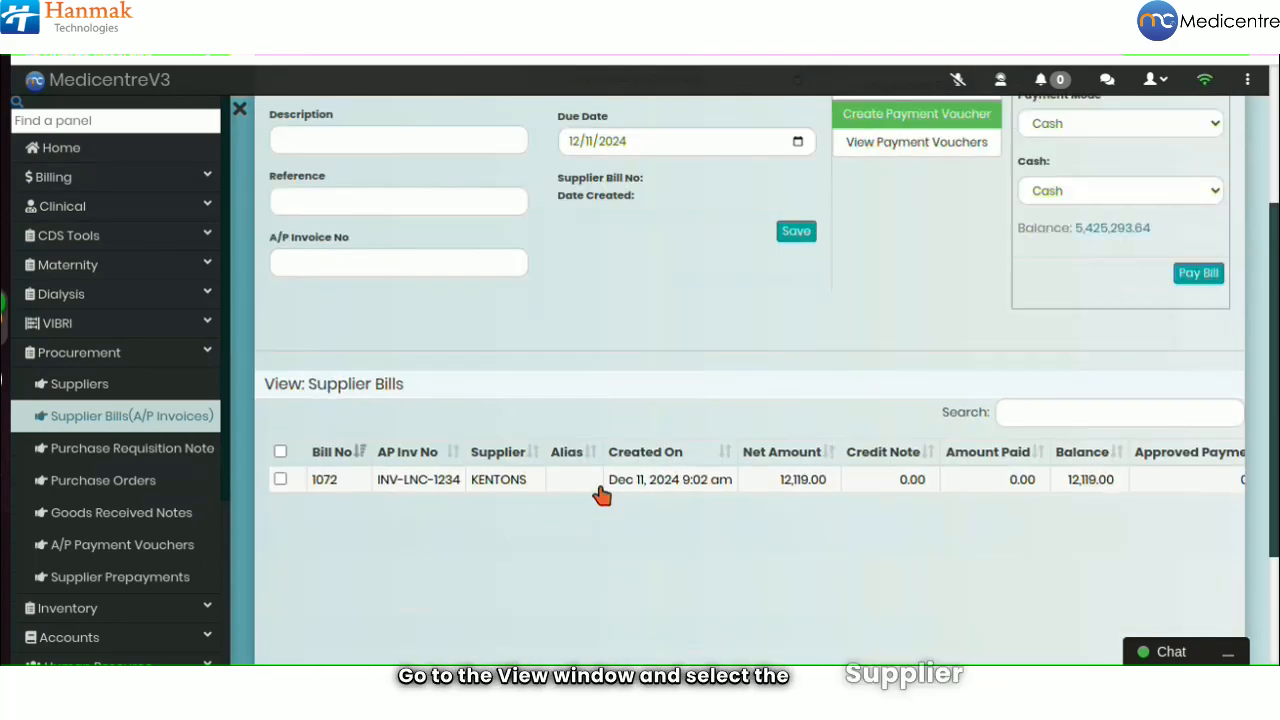
click(602, 492)
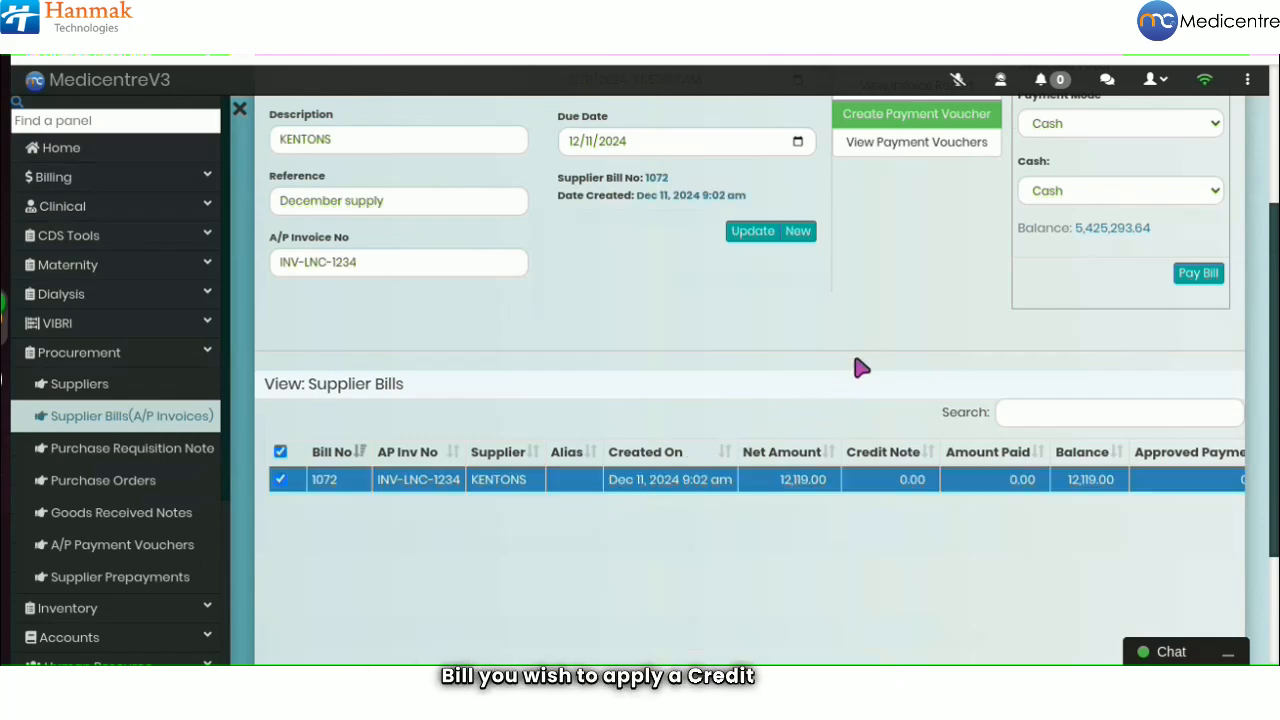
- Create a supplier credit note numbered CR123 for the selected KENTONS bill and confirm its creation
scroll(903, 309, up, 3)
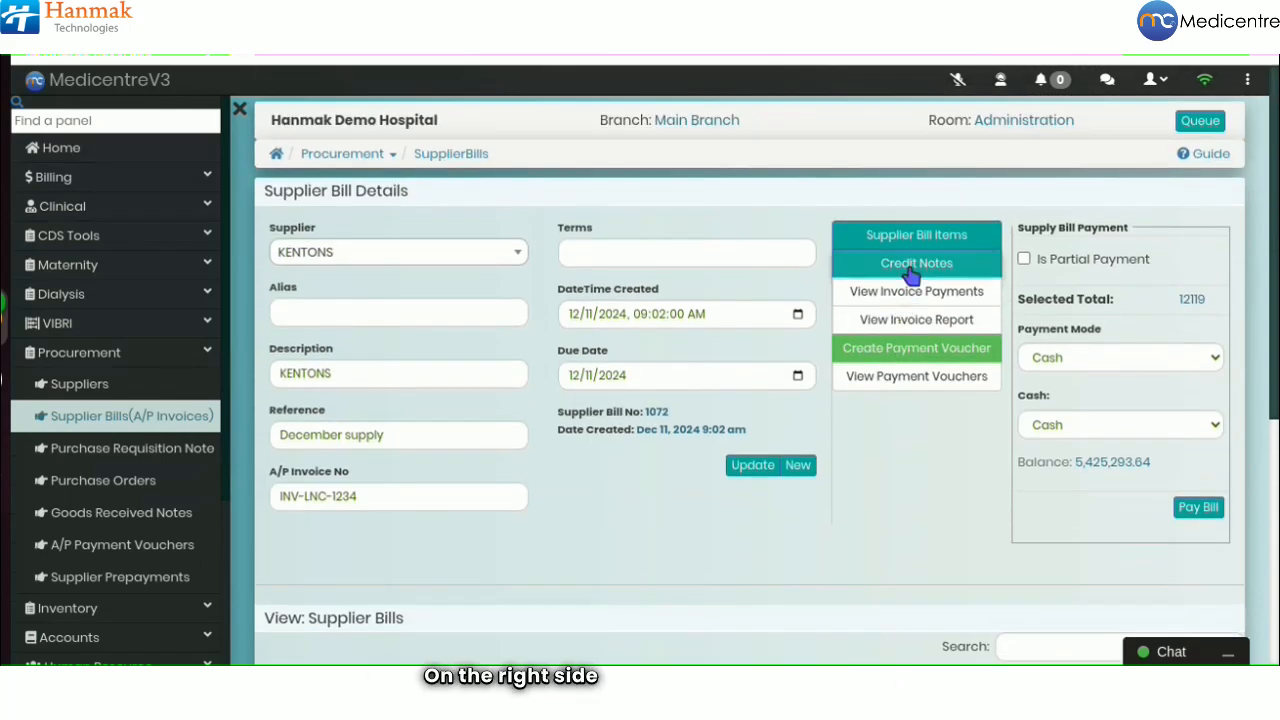
click(908, 265)
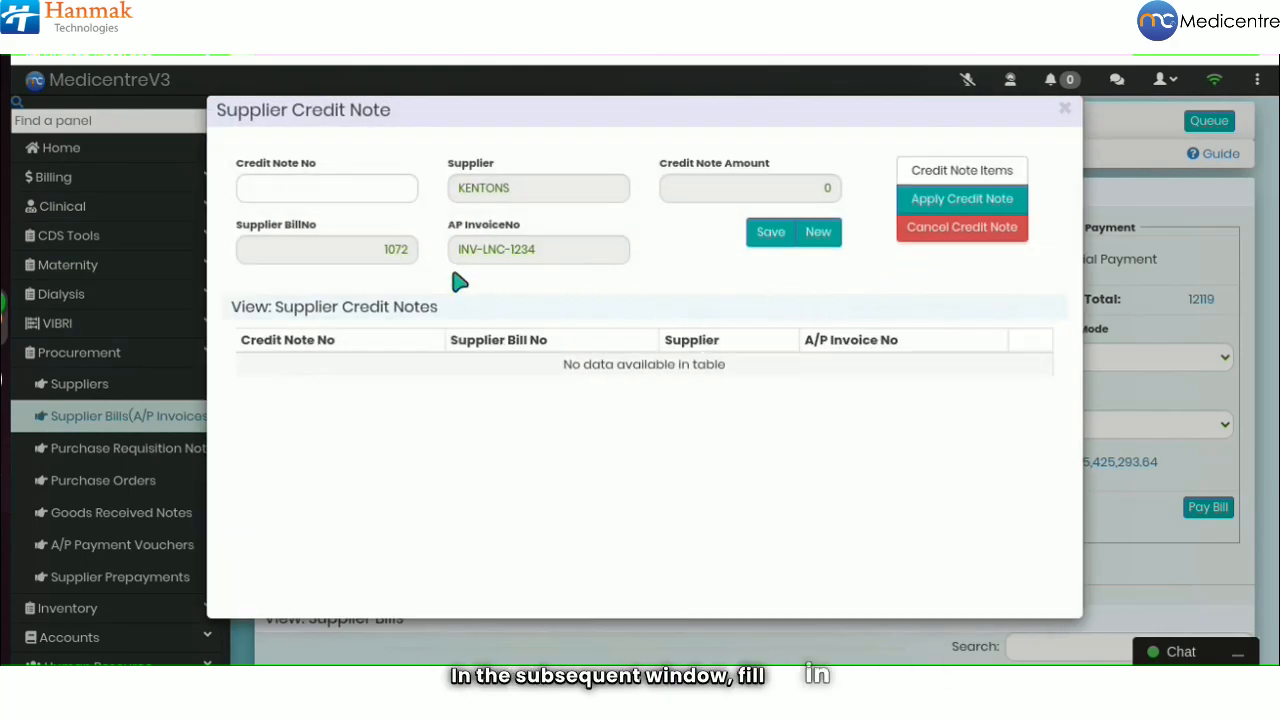
click(360, 190)
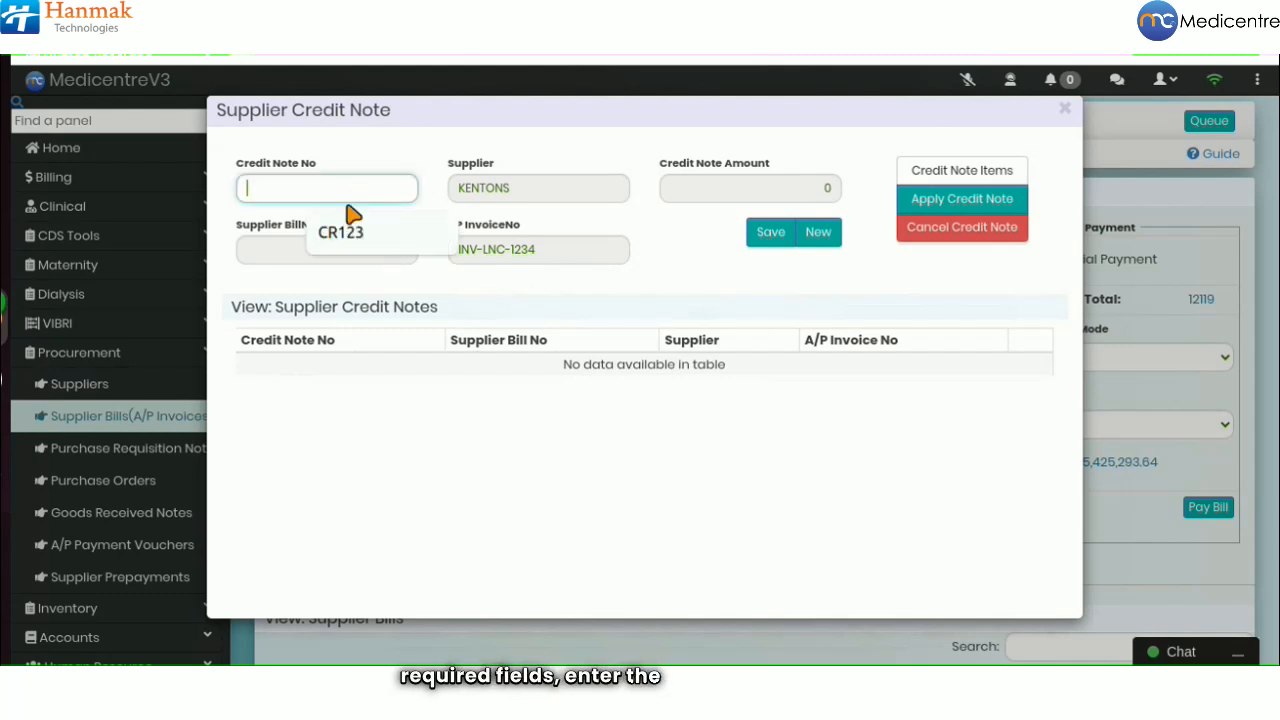
click(345, 236)
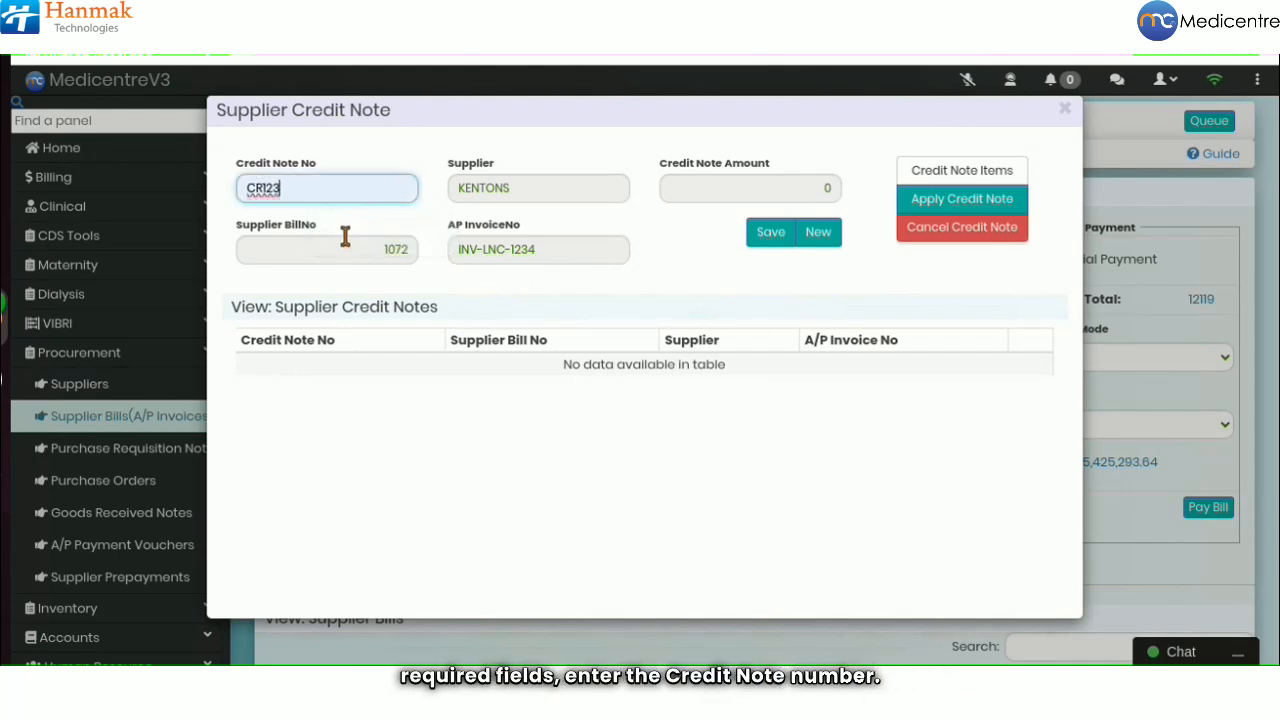
click(762, 244)
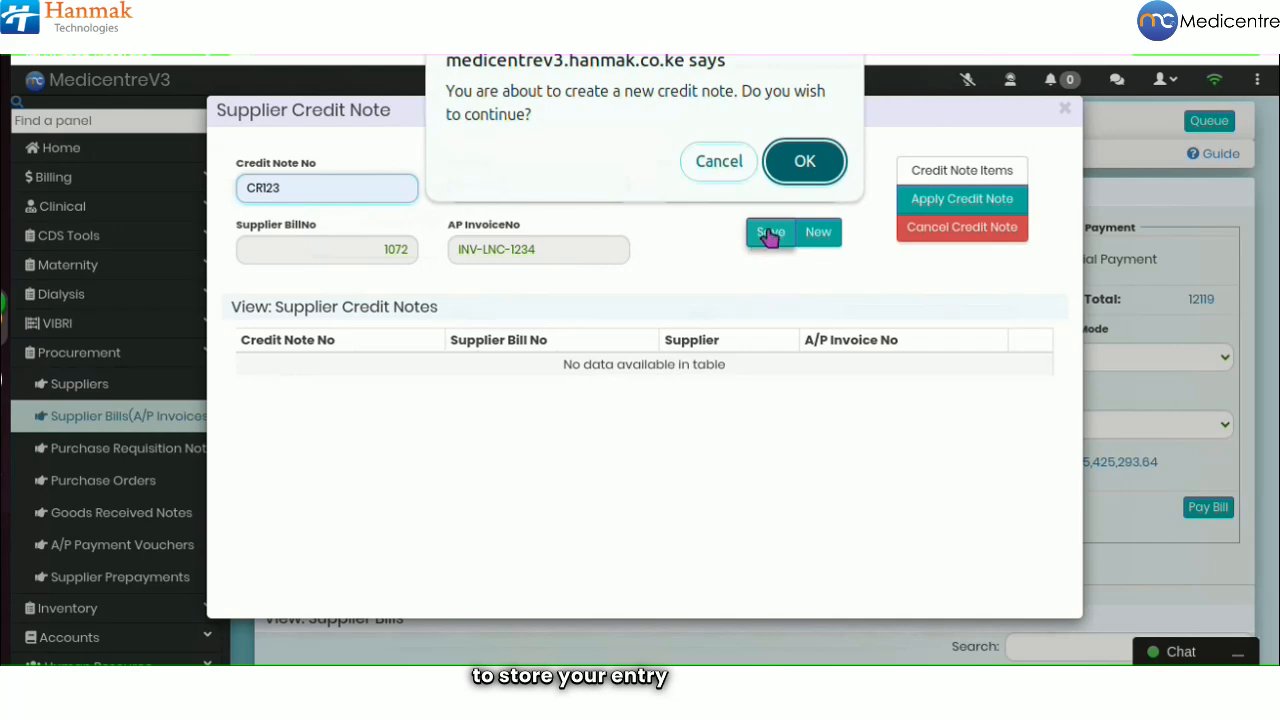
click(805, 165)
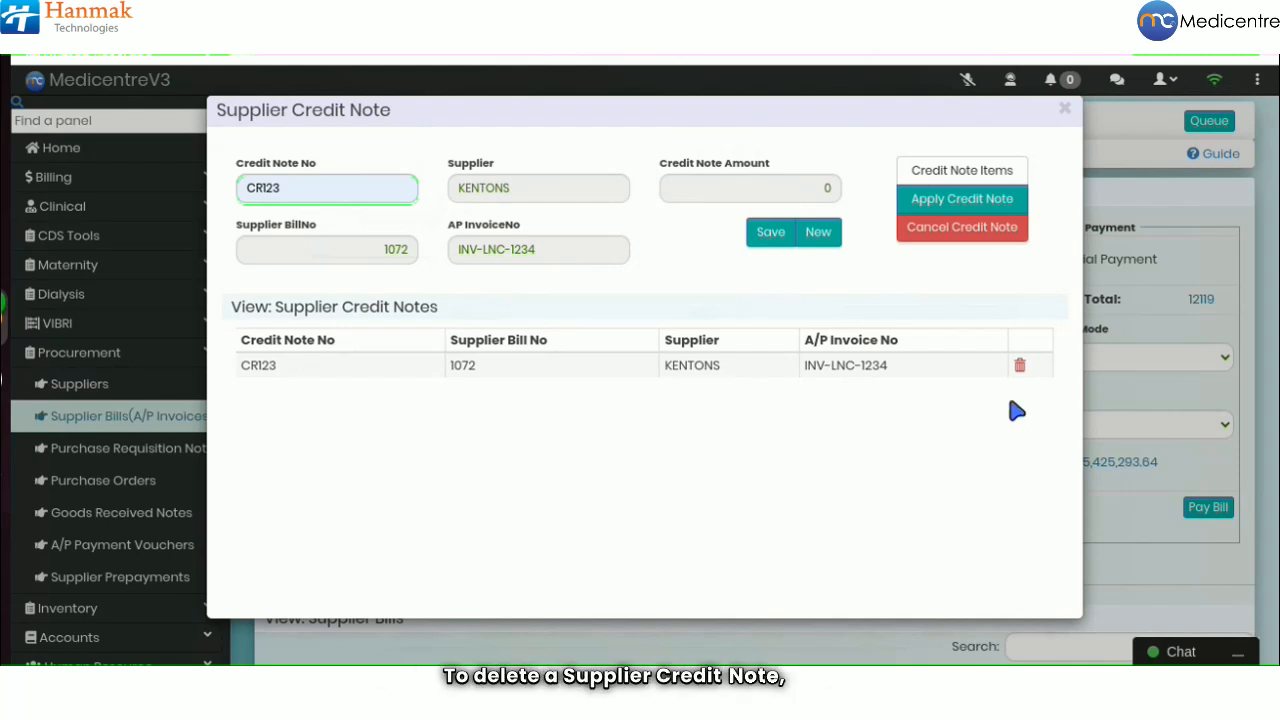
- Select credit note CR123 in the supplier credit notes list without deleting it and open its credit note items
click(1017, 370)
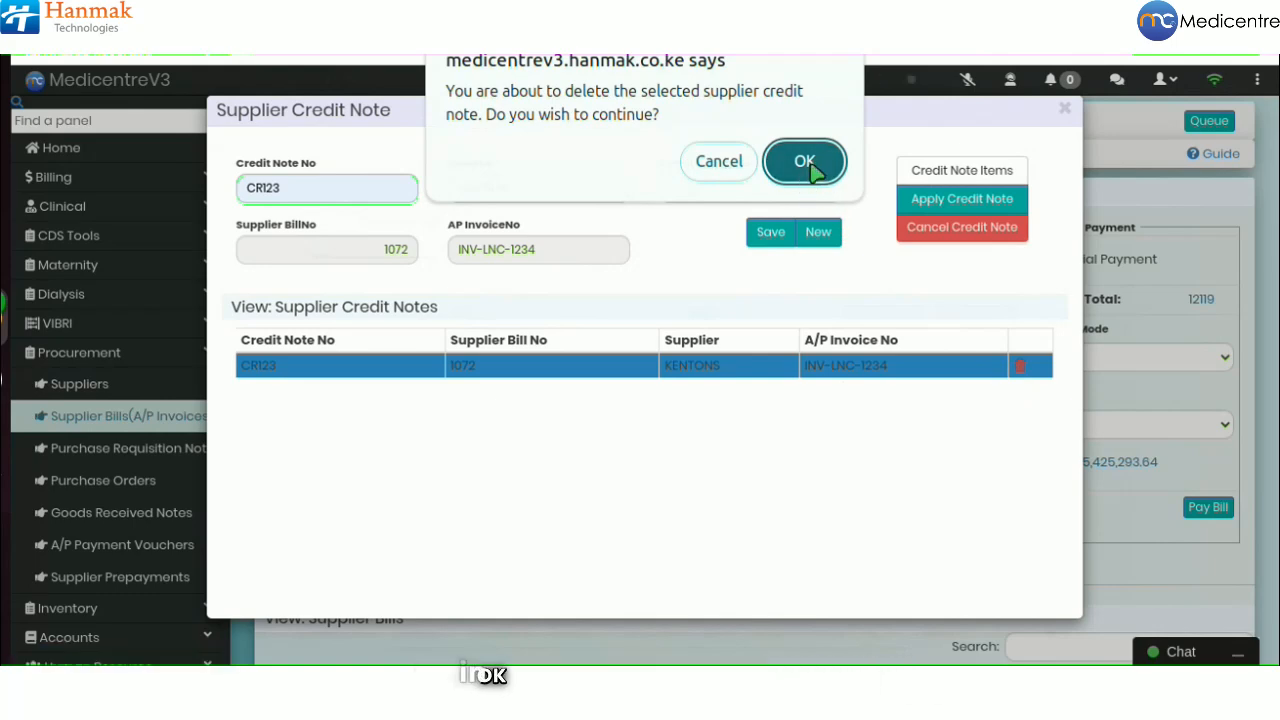
click(712, 160)
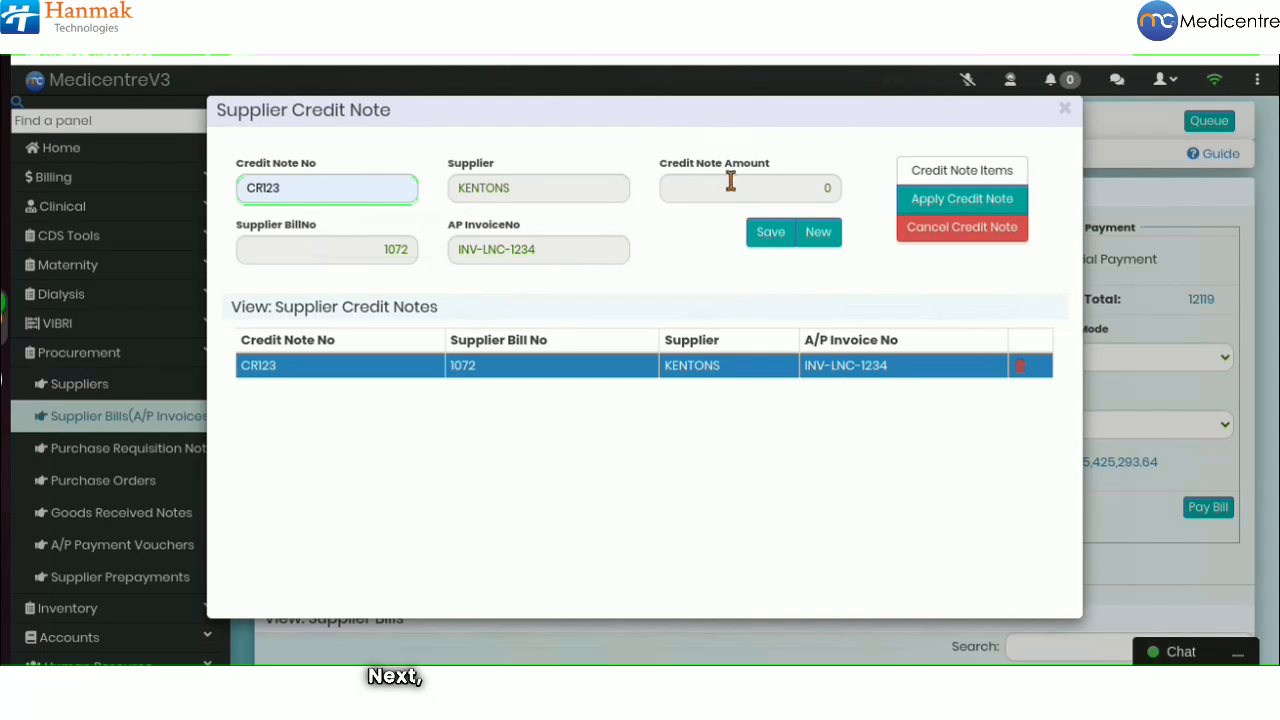
click(943, 173)
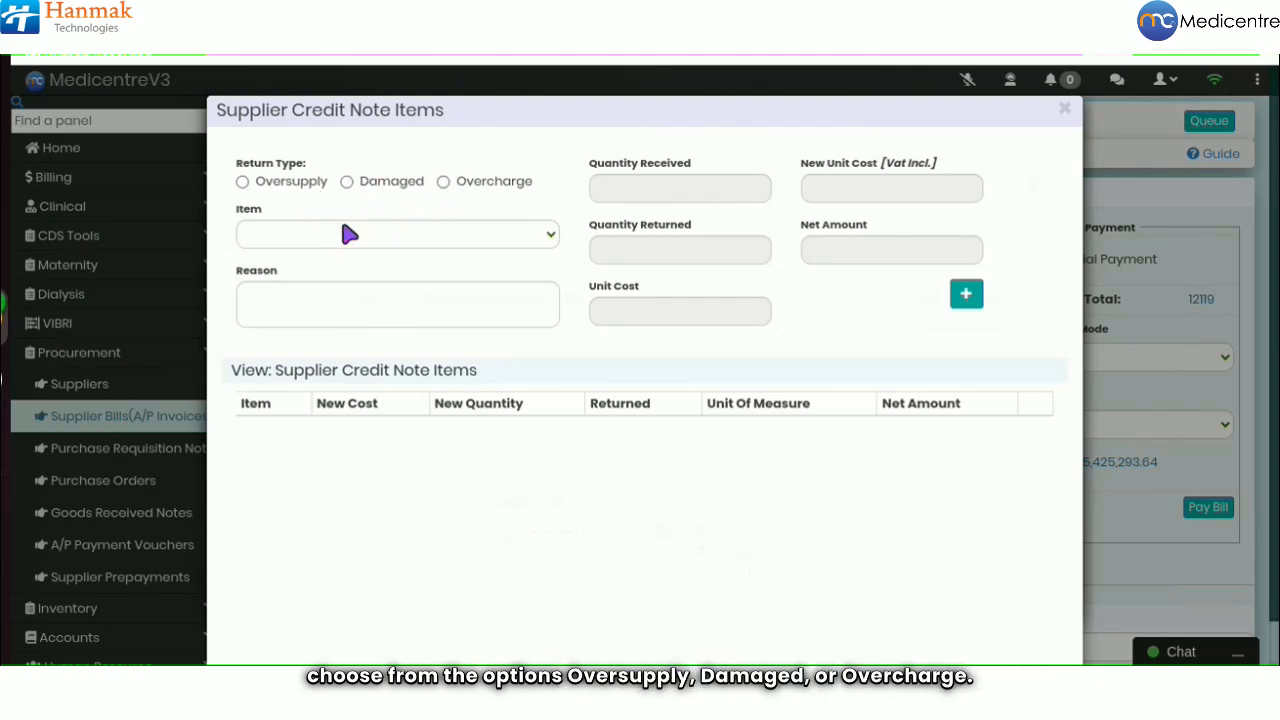
- Examine which item fields can be edited under the Oversupply, Damaged and Overcharge return types
click(295, 192)
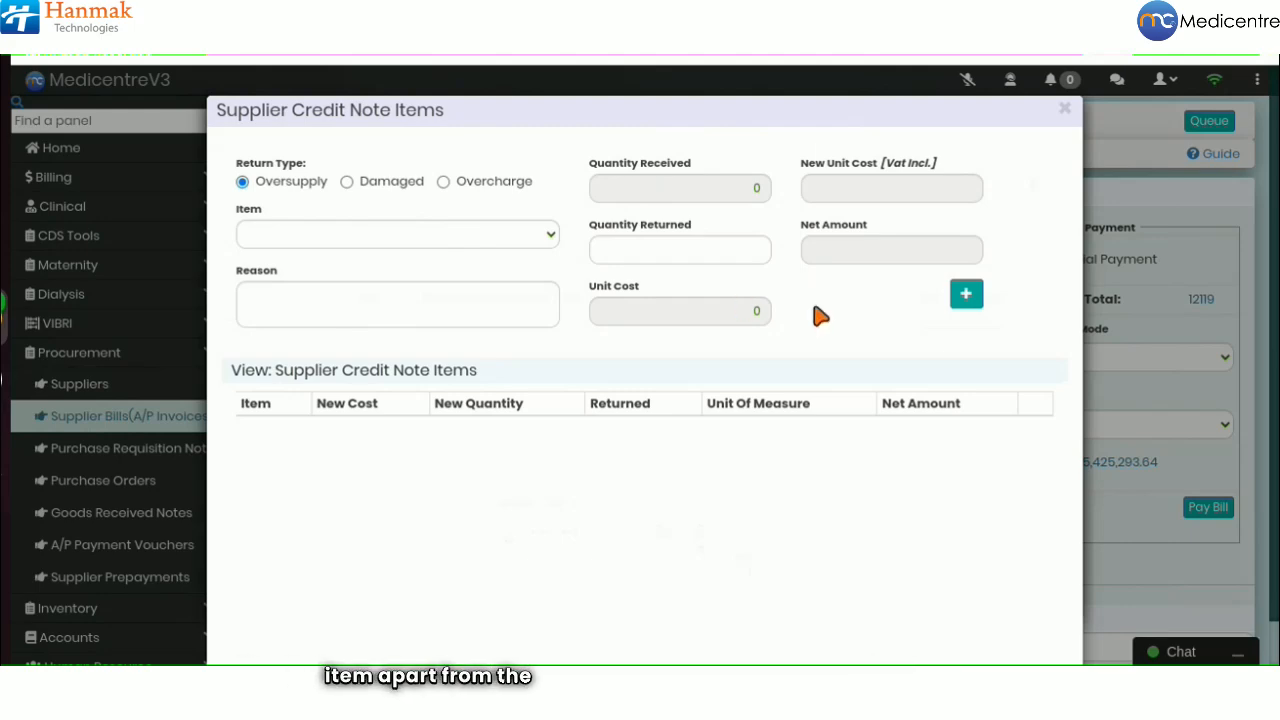
click(734, 255)
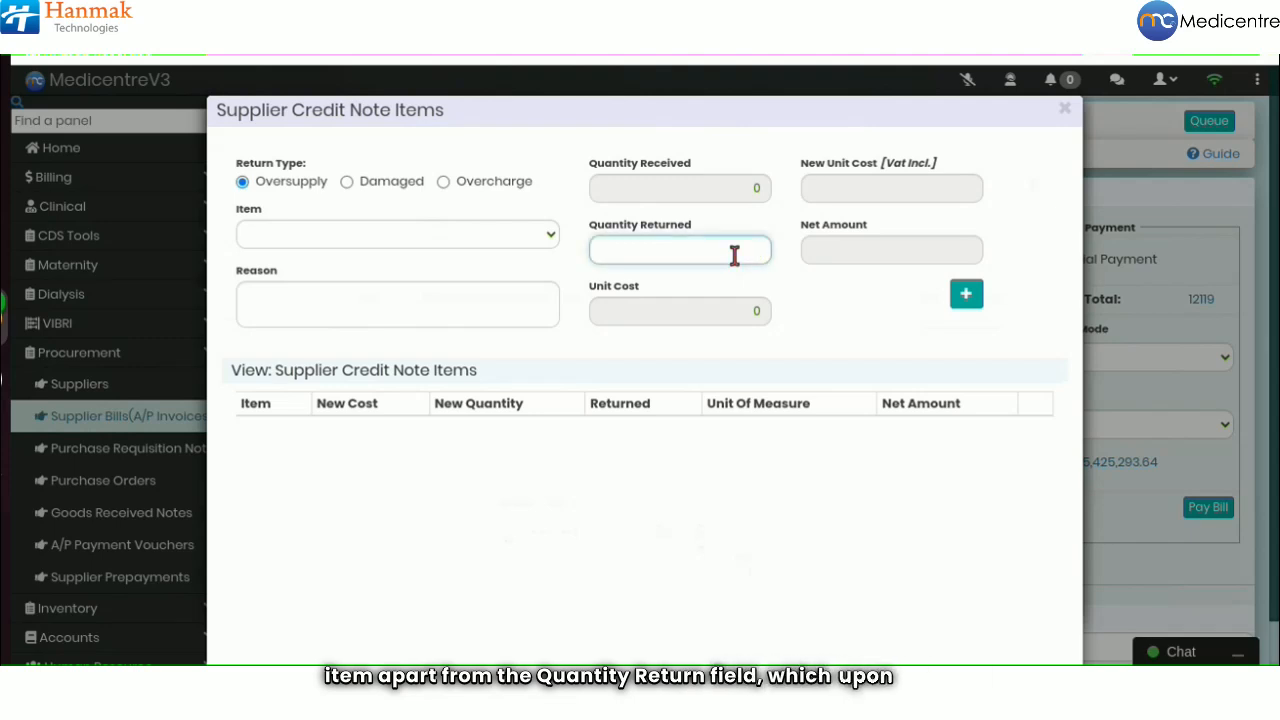
click(860, 249)
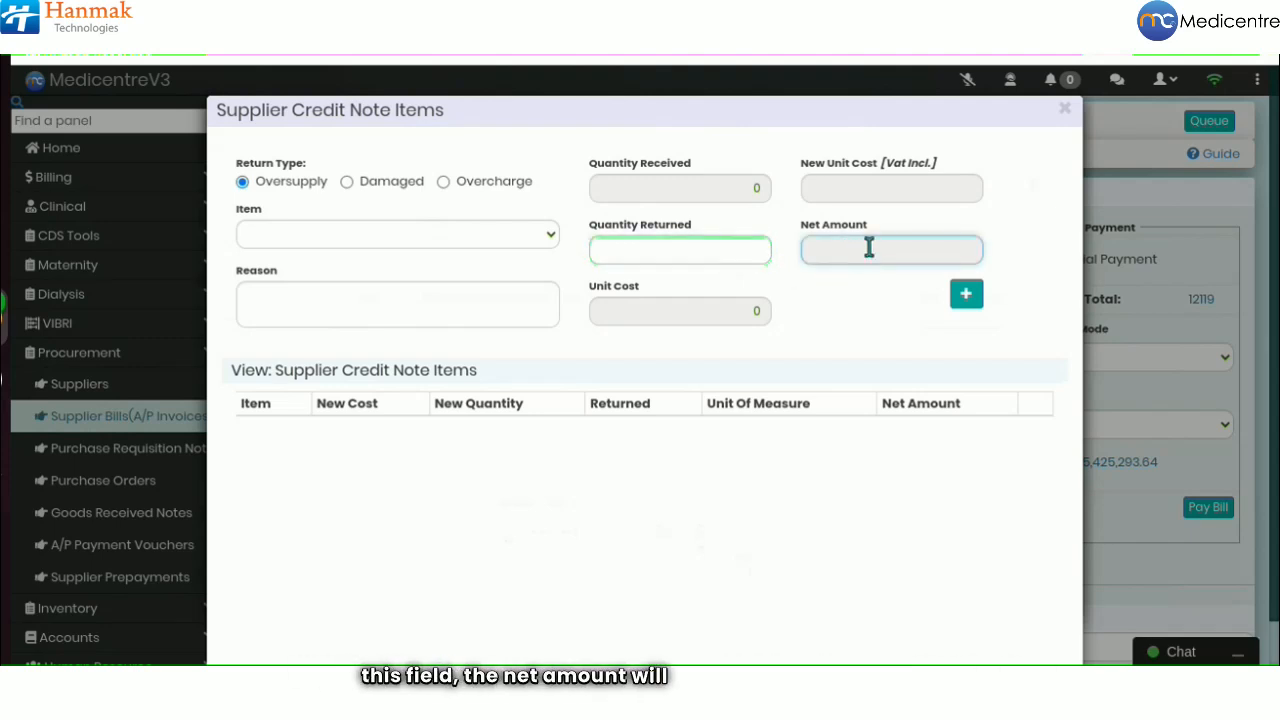
click(734, 247)
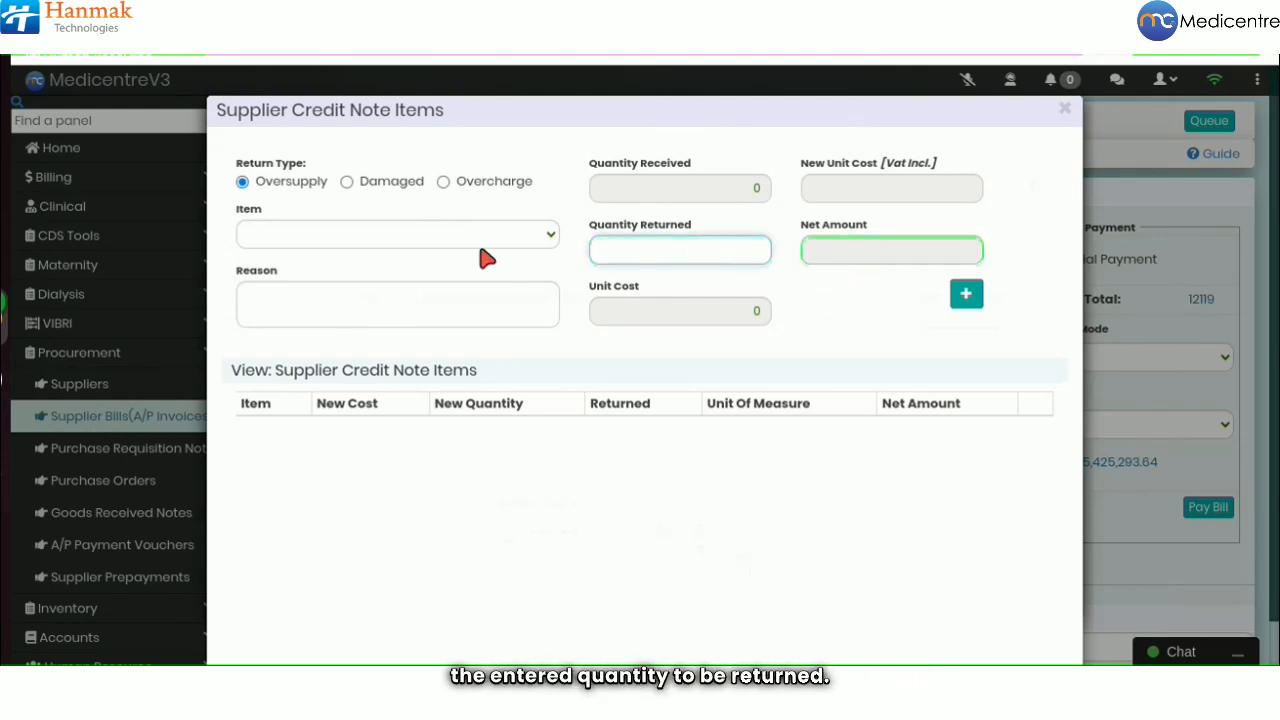
click(386, 190)
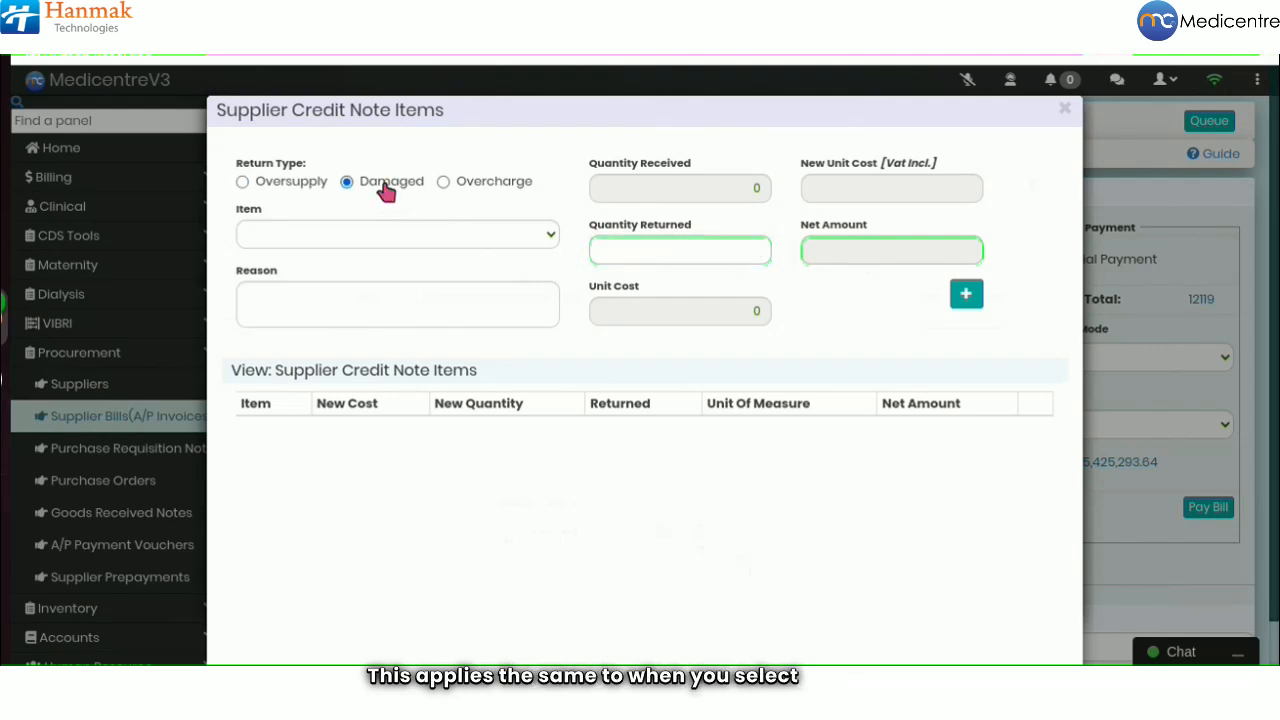
click(462, 186)
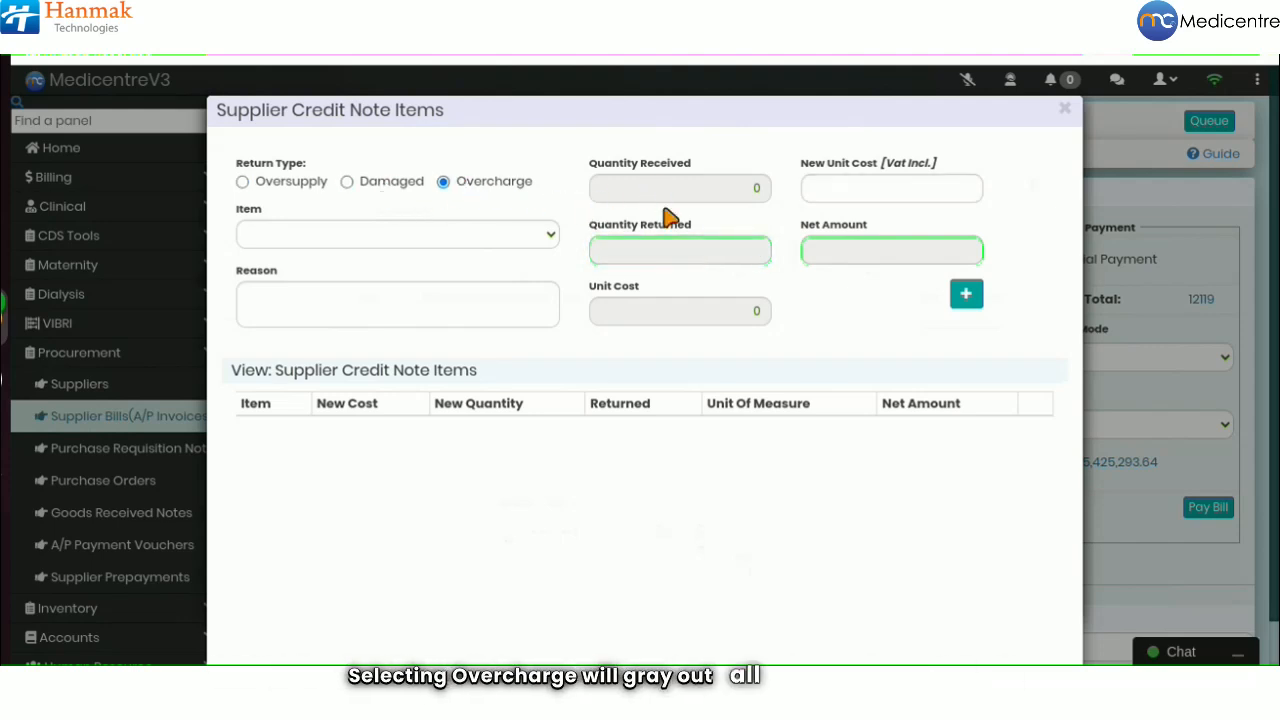
click(871, 181)
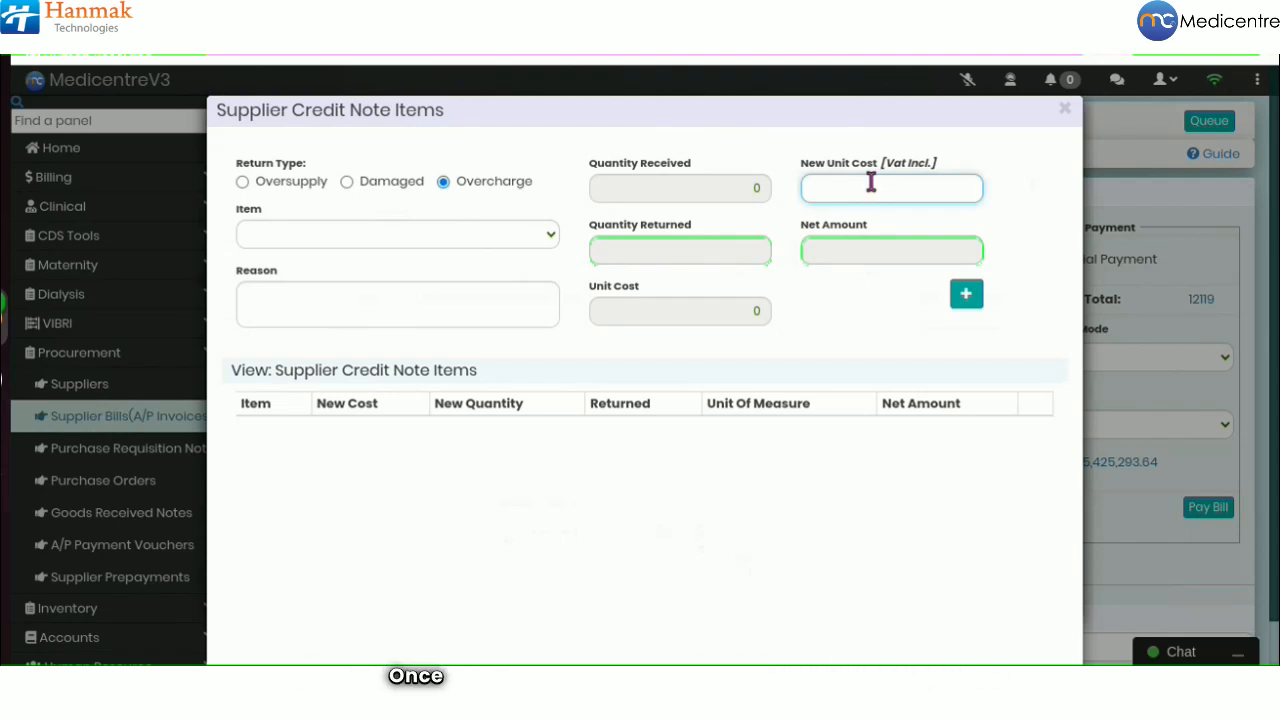
click(875, 251)
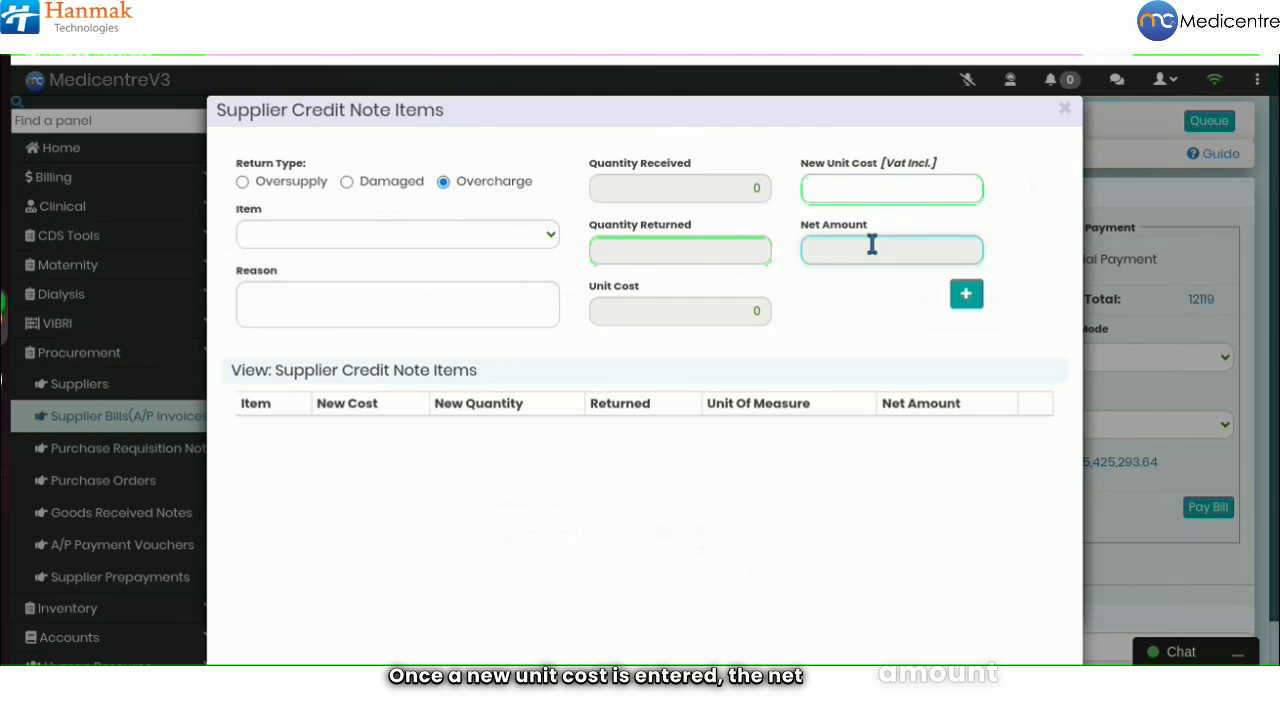
click(879, 193)
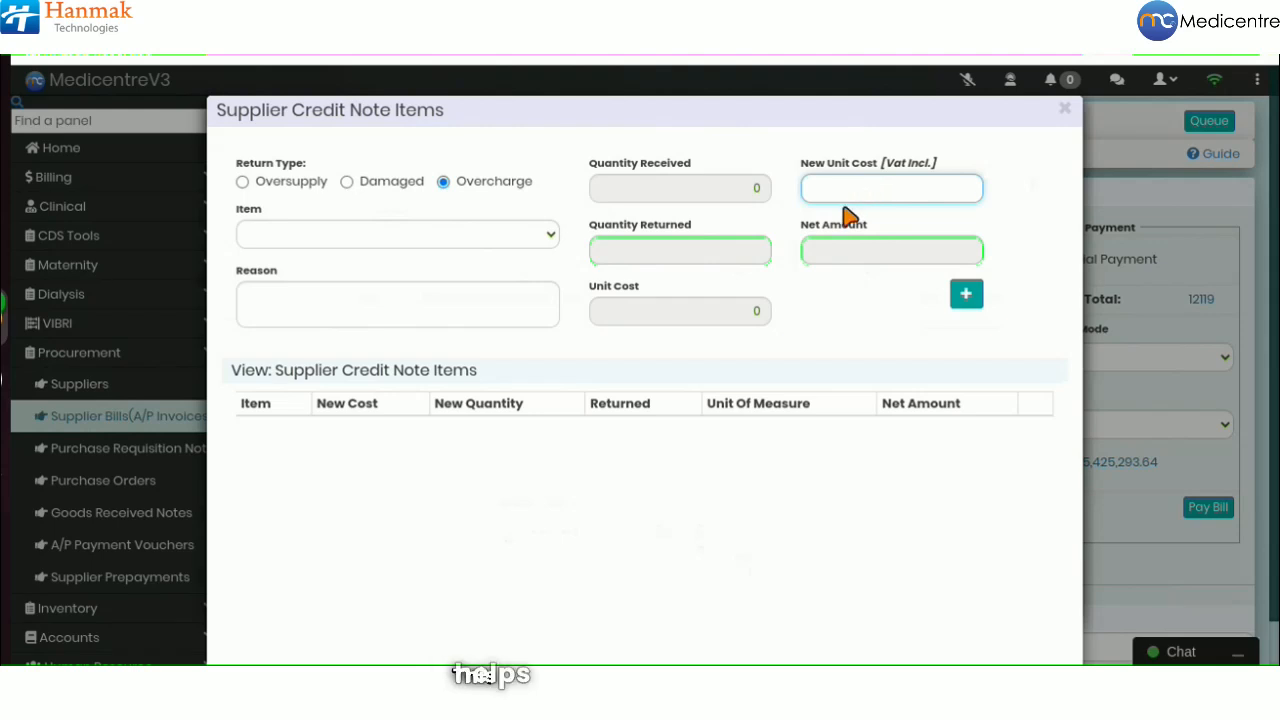
- Set the return type to Oversupply, choose Coartem Tab as the item and enter "Oversupply" as the reason
click(289, 191)
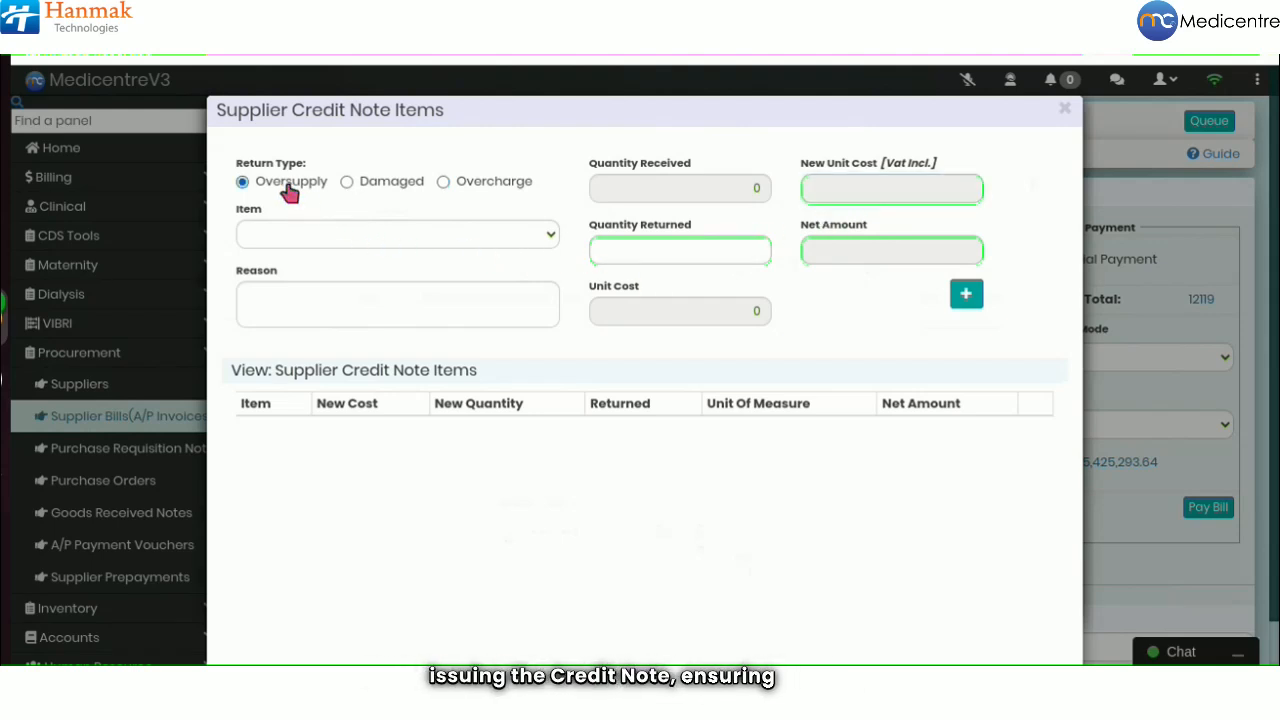
click(345, 236)
click(330, 275)
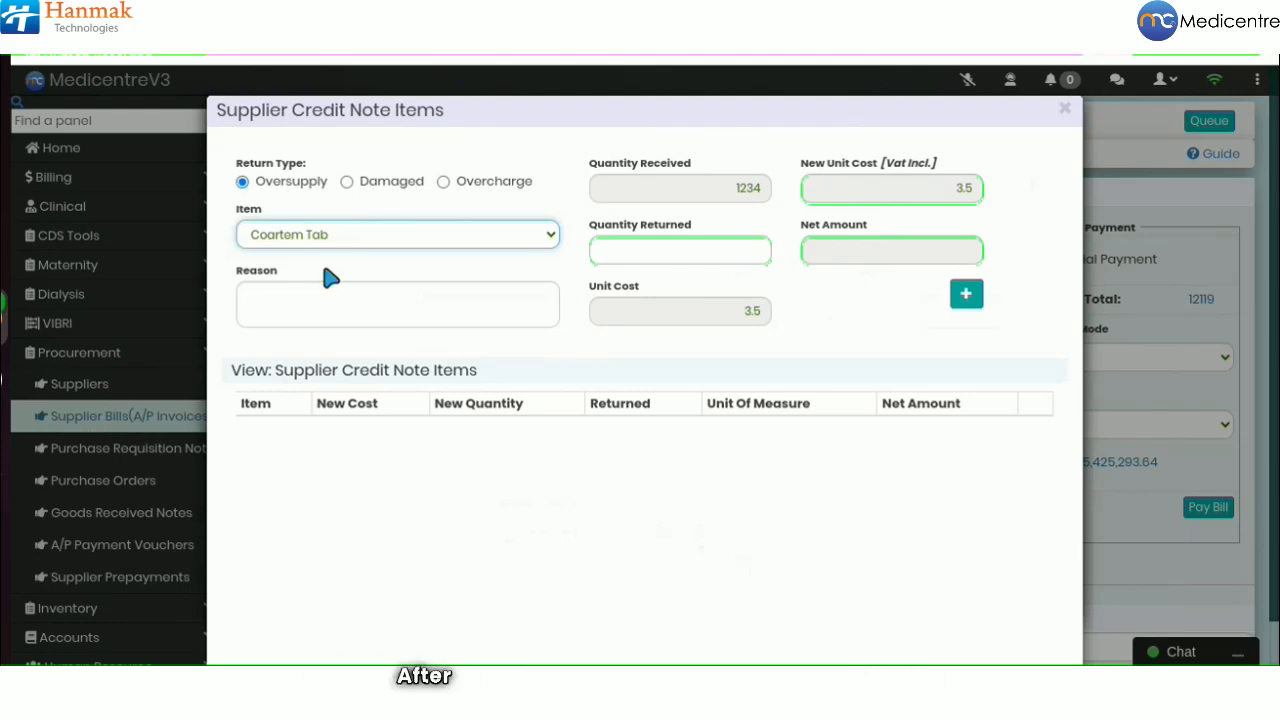
click(316, 306)
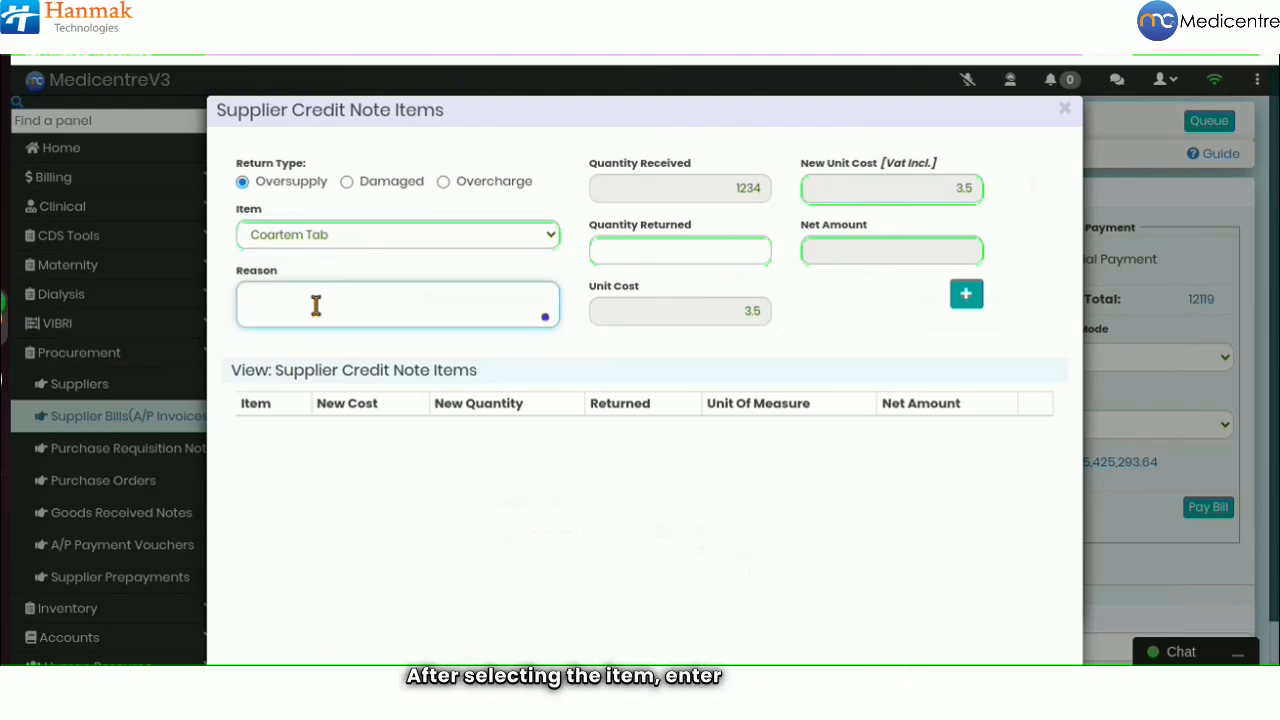
text(Overs)
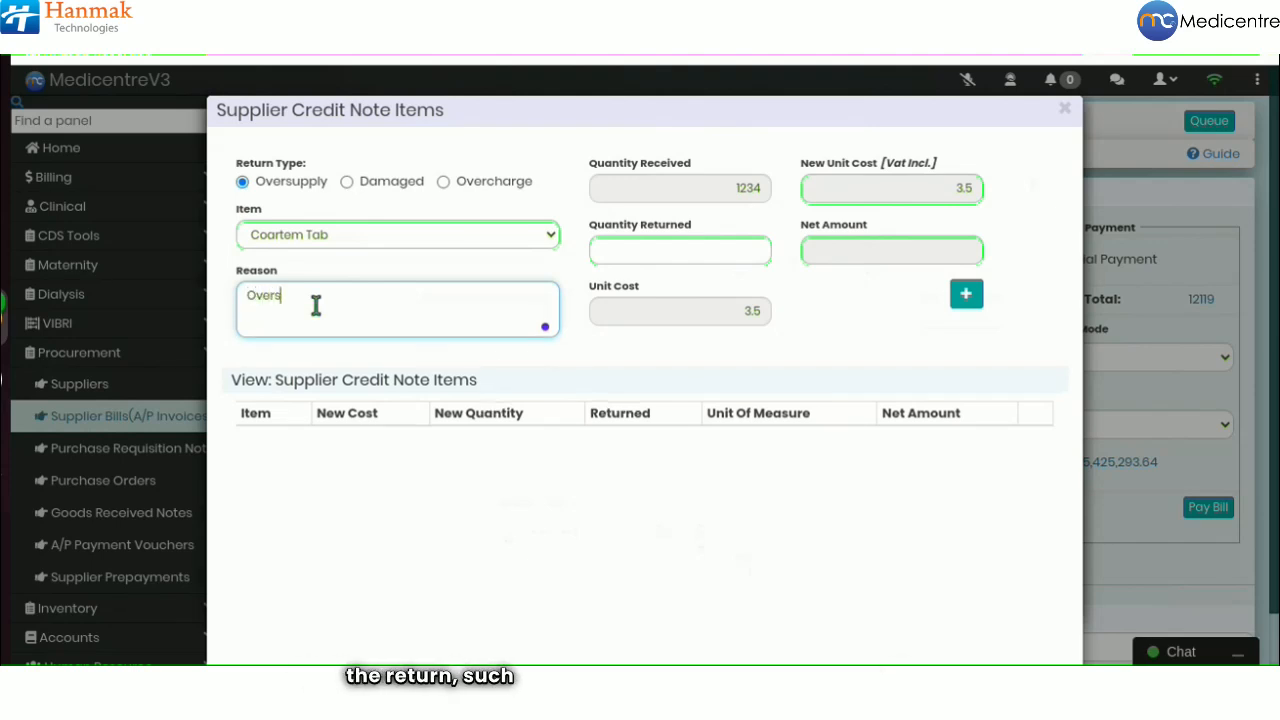
text(upply)
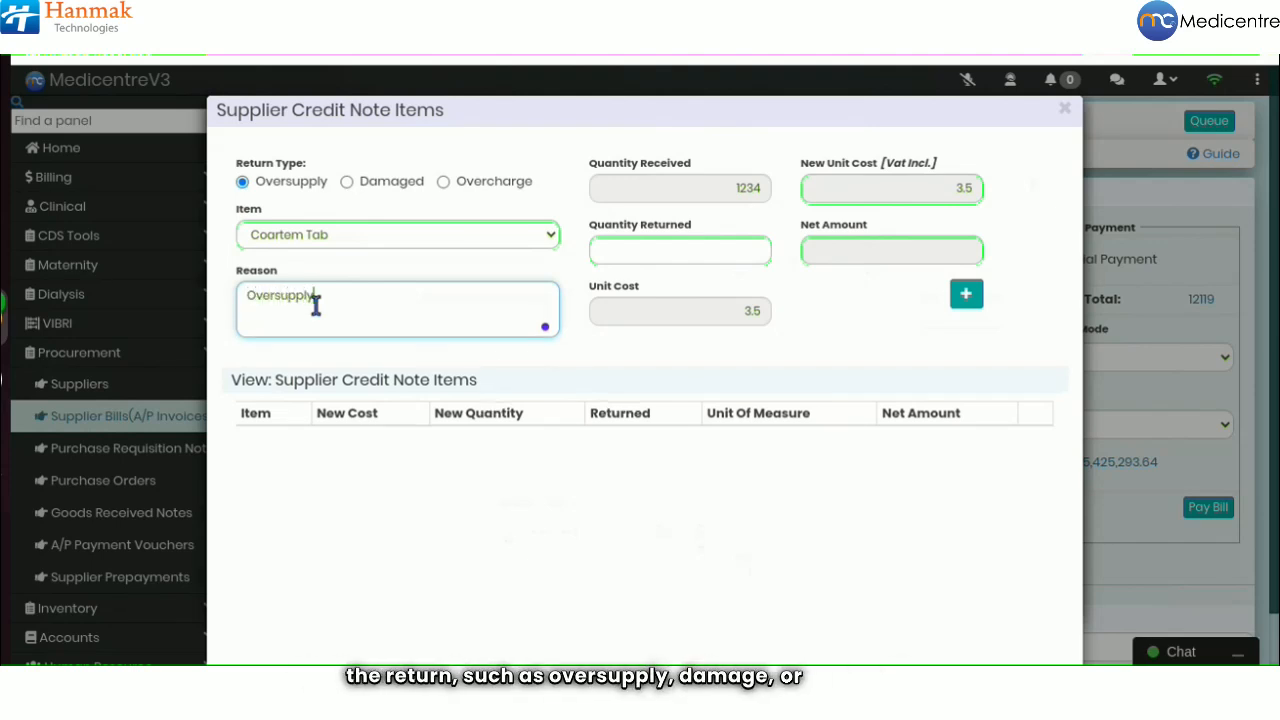
click(567, 297)
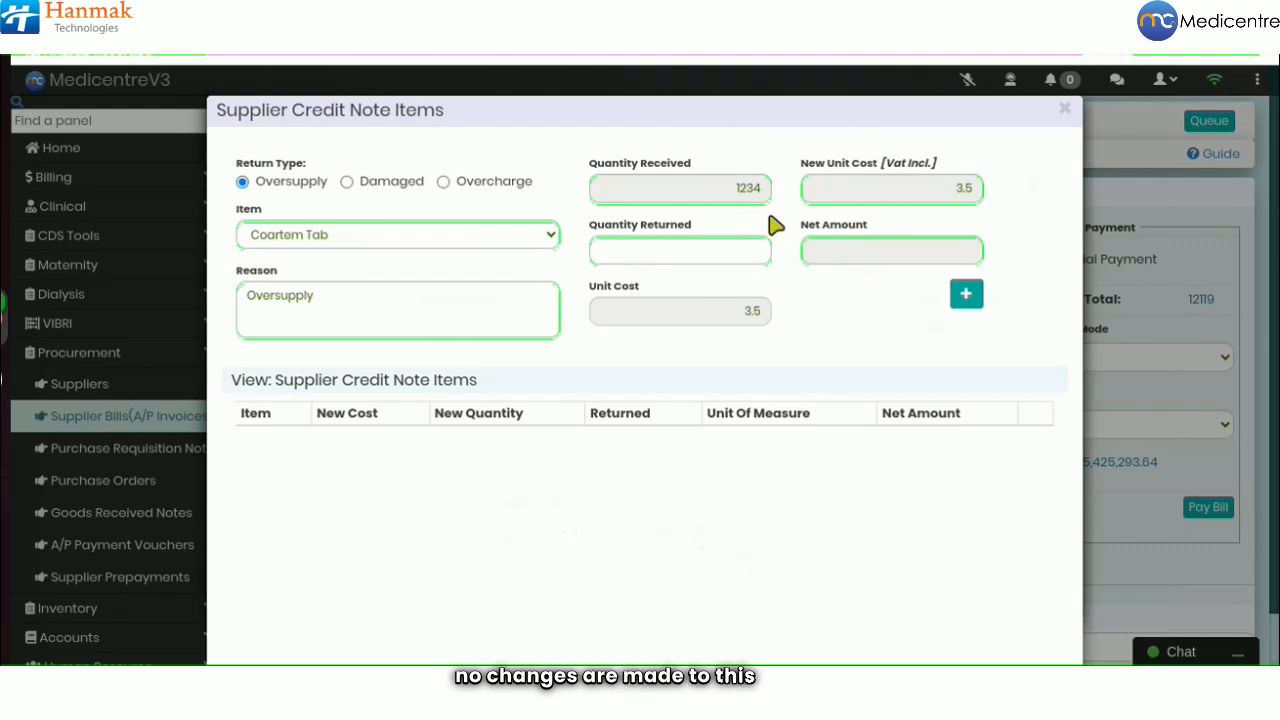
- Set the quantity returned to 234 and check the unit cost, new unit cost and net amount
click(731, 250)
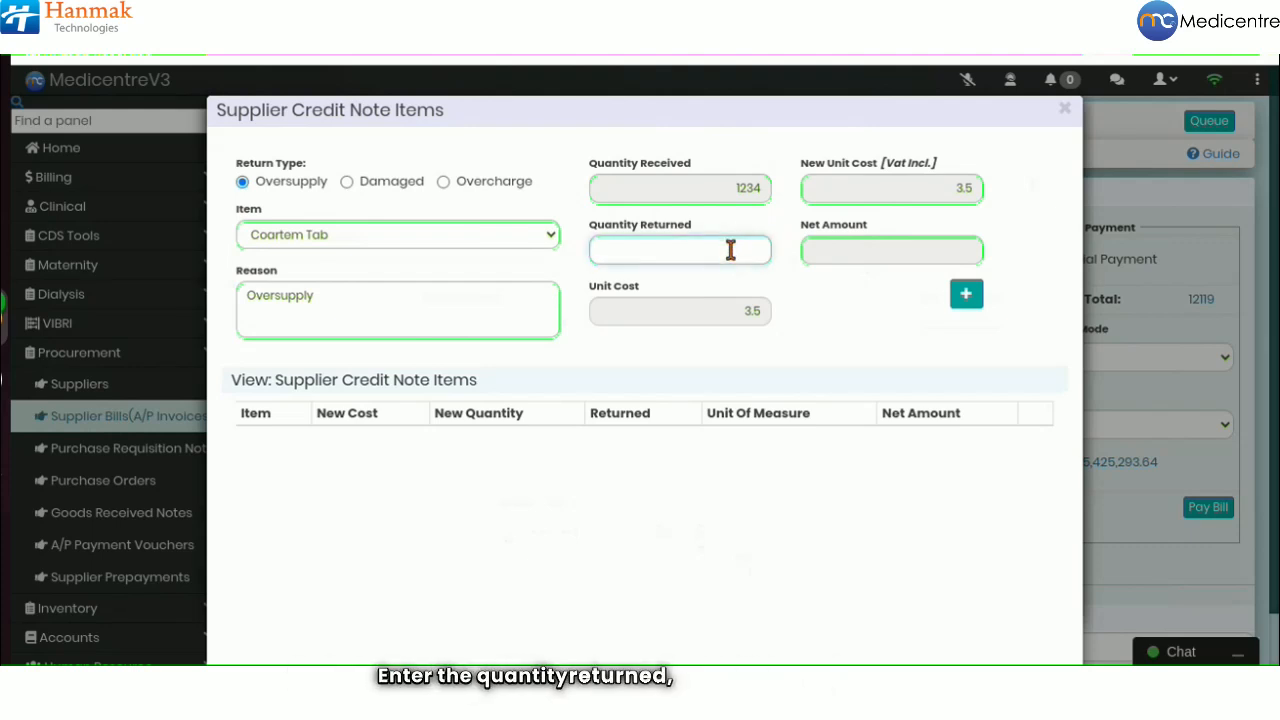
text(234)
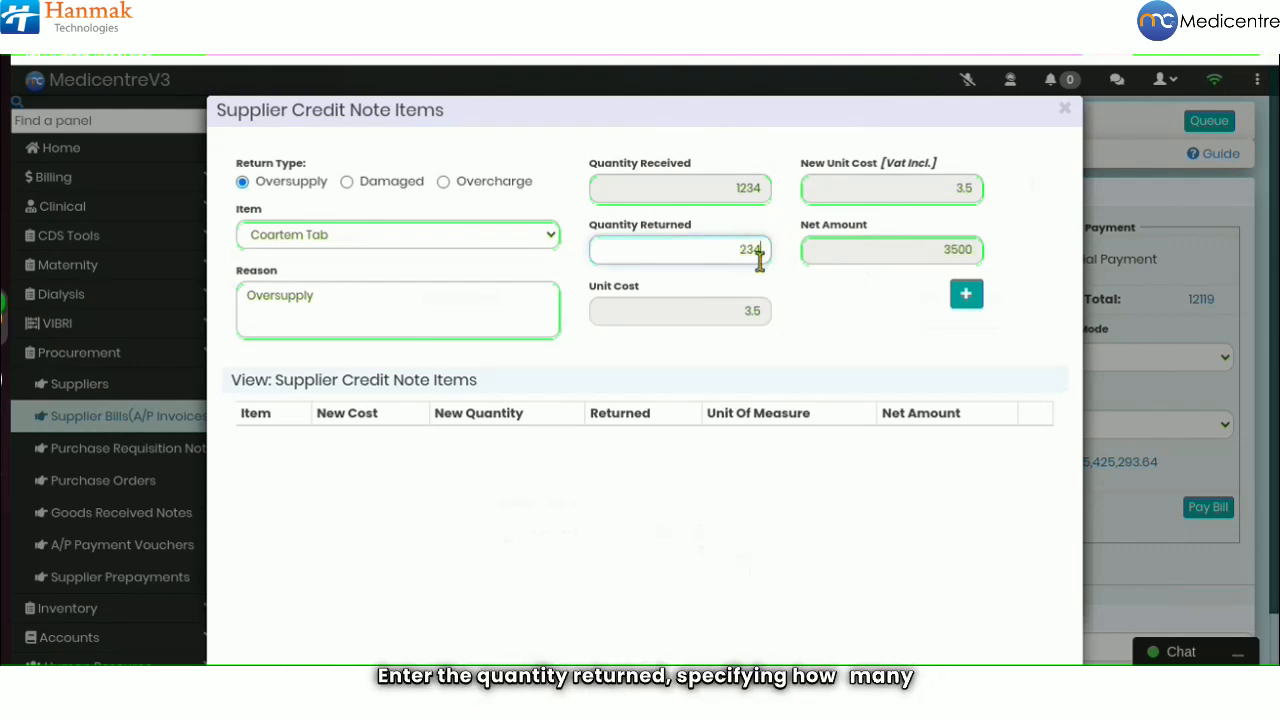
click(780, 284)
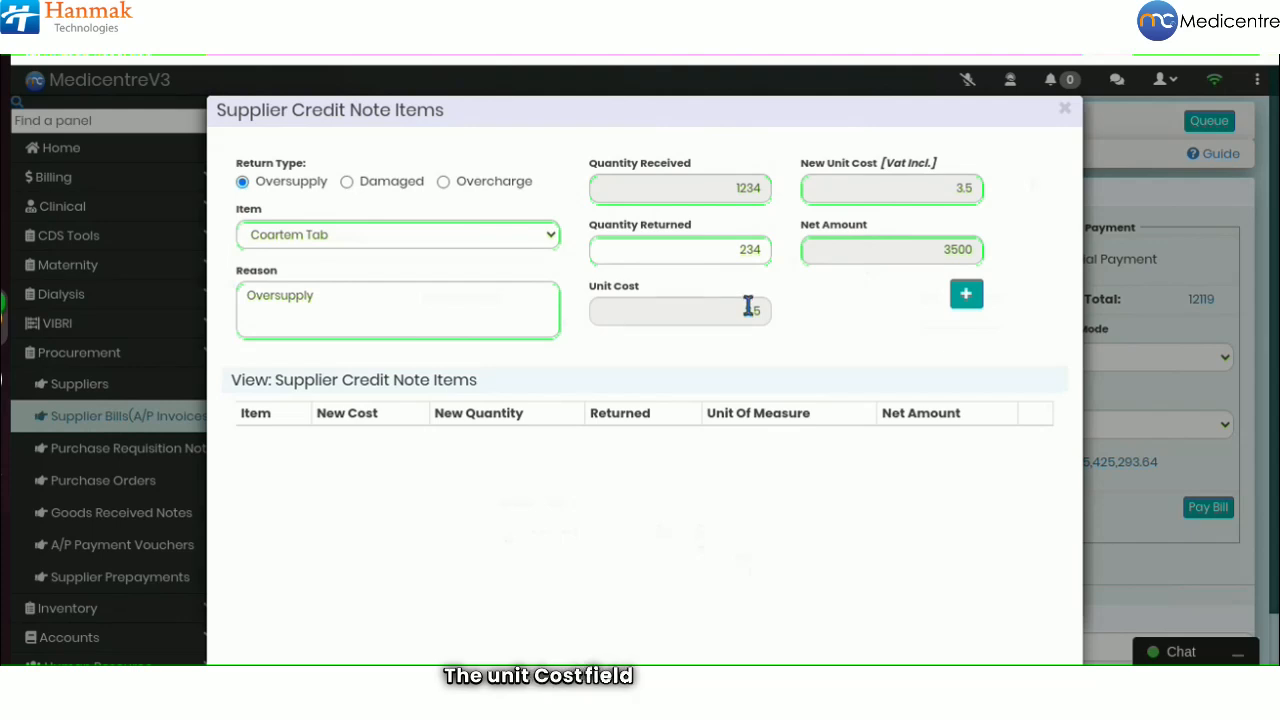
click(748, 308)
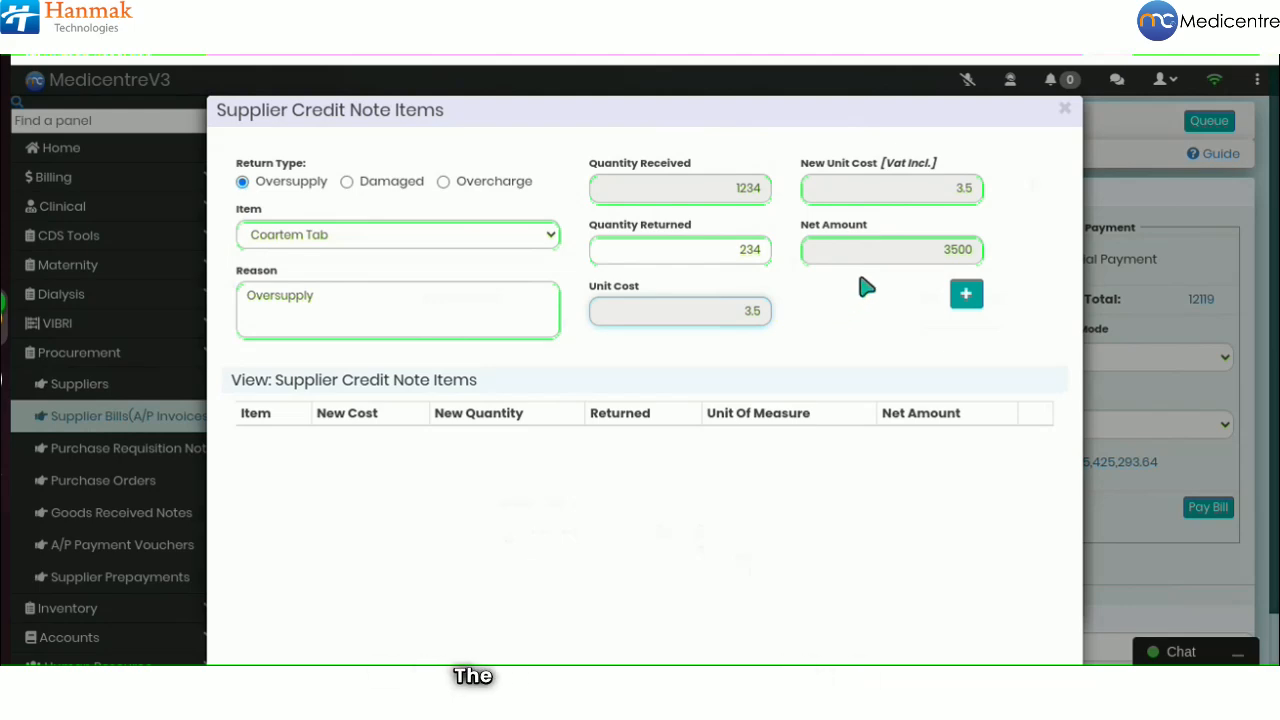
click(927, 188)
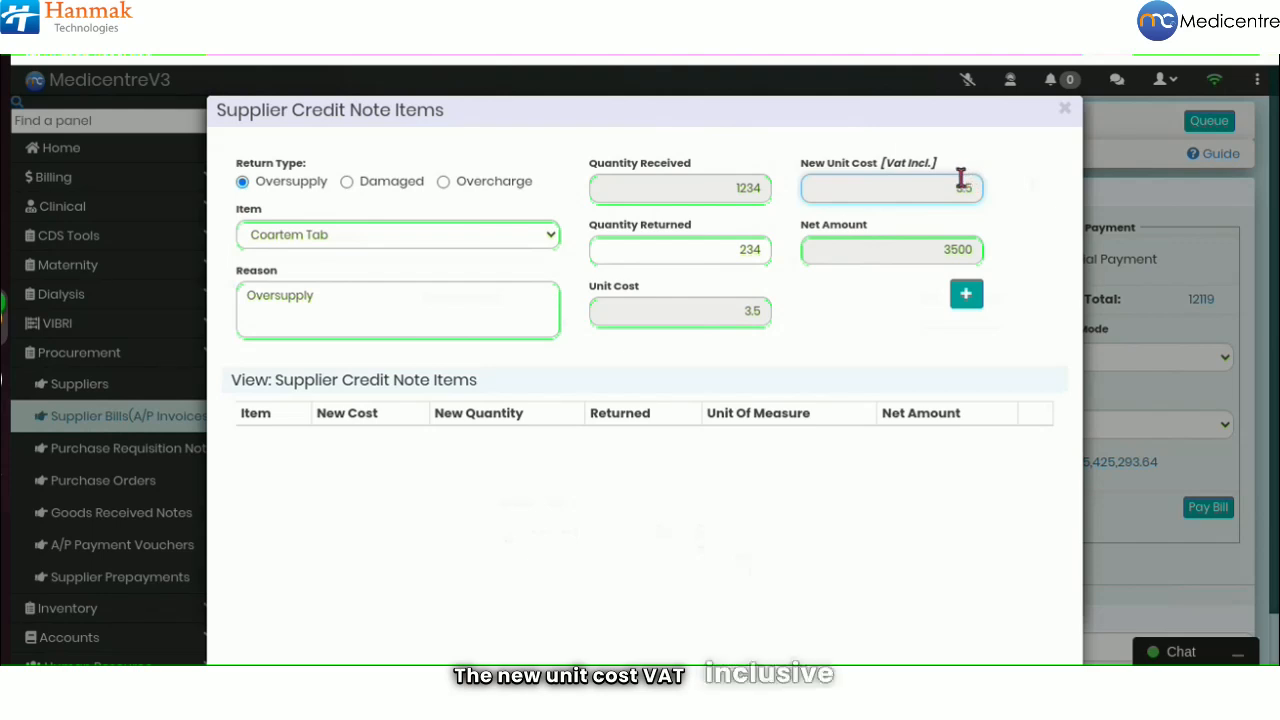
click(940, 241)
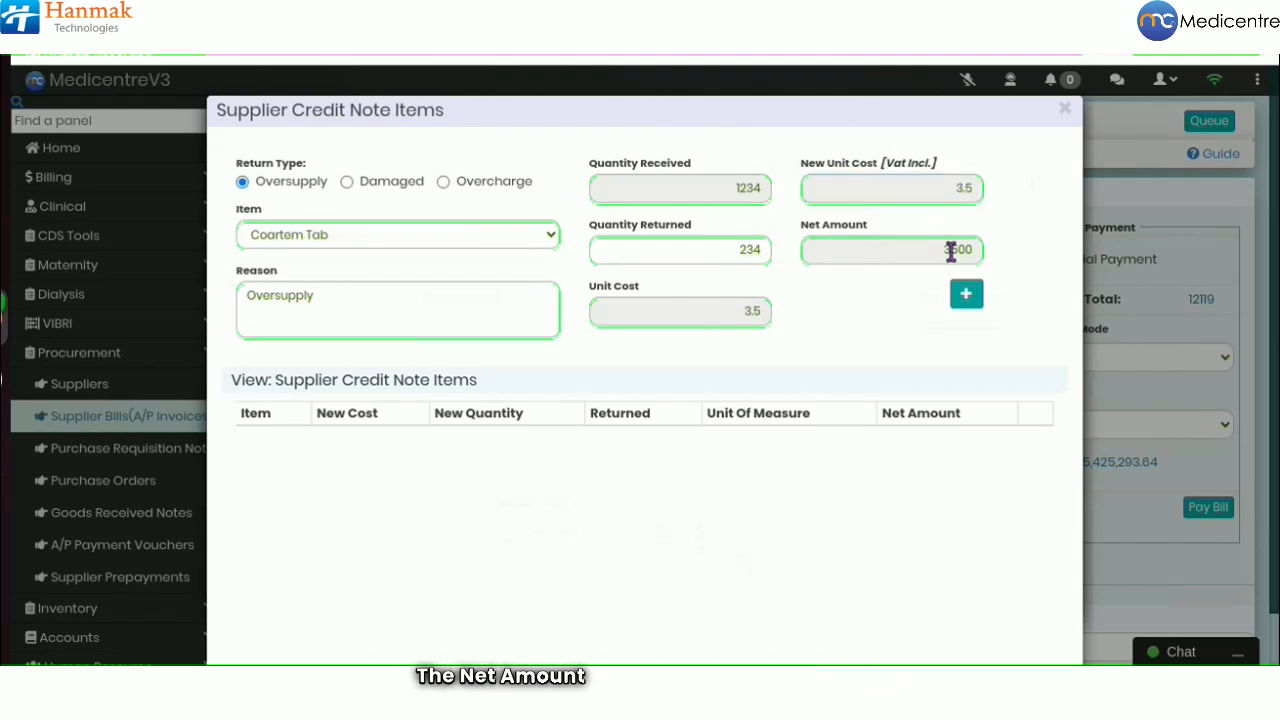
click(951, 252)
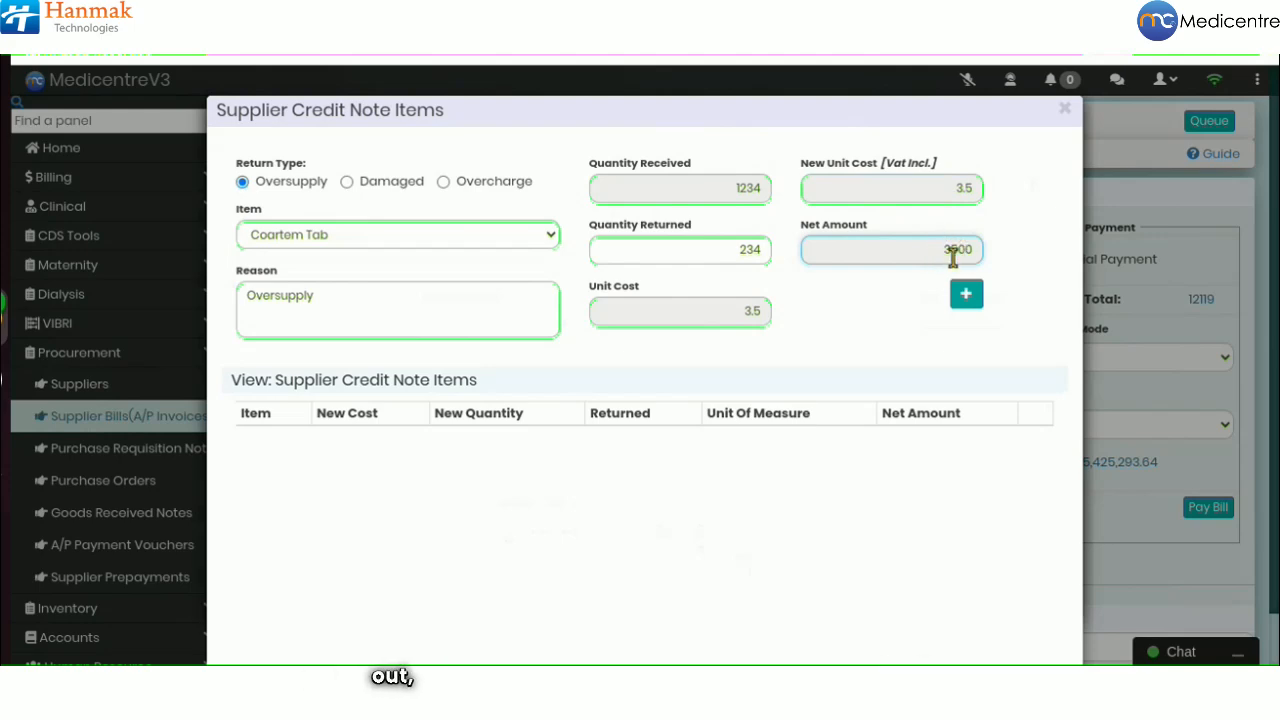
- Add the Coartem Tab oversupply return to the credit note items, close the items and apply credit note CR123
click(738, 249)
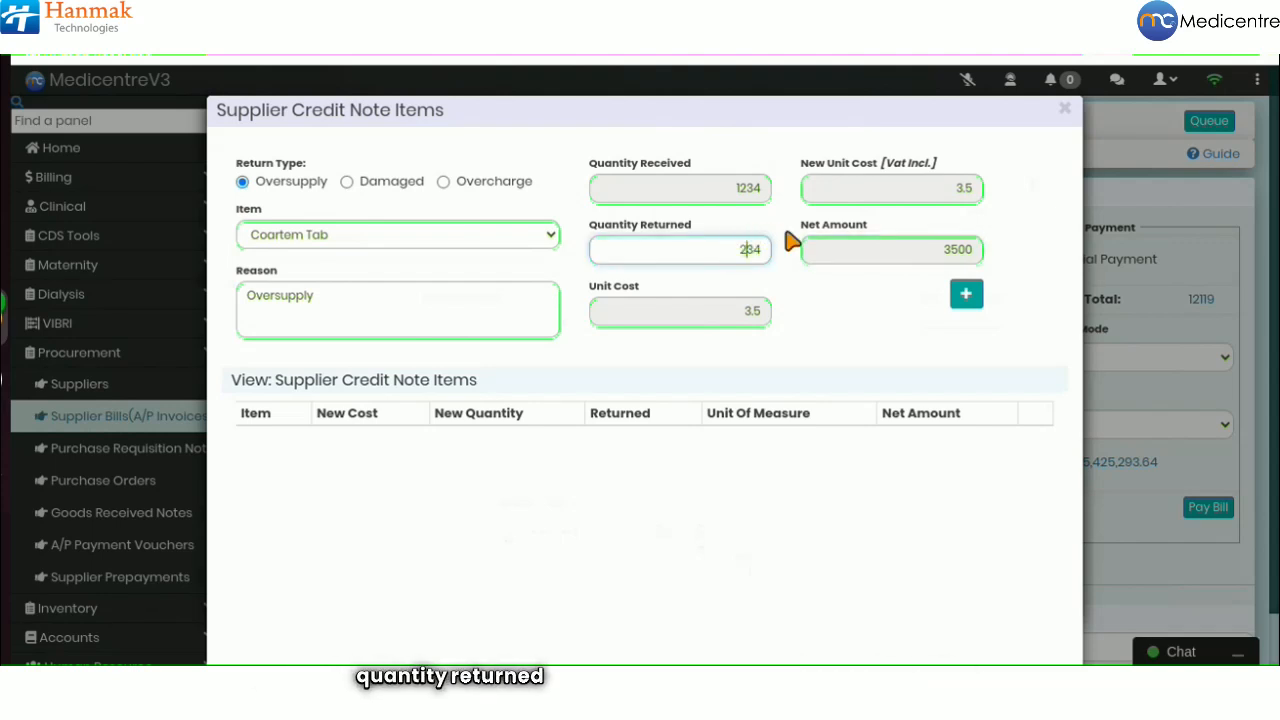
click(868, 186)
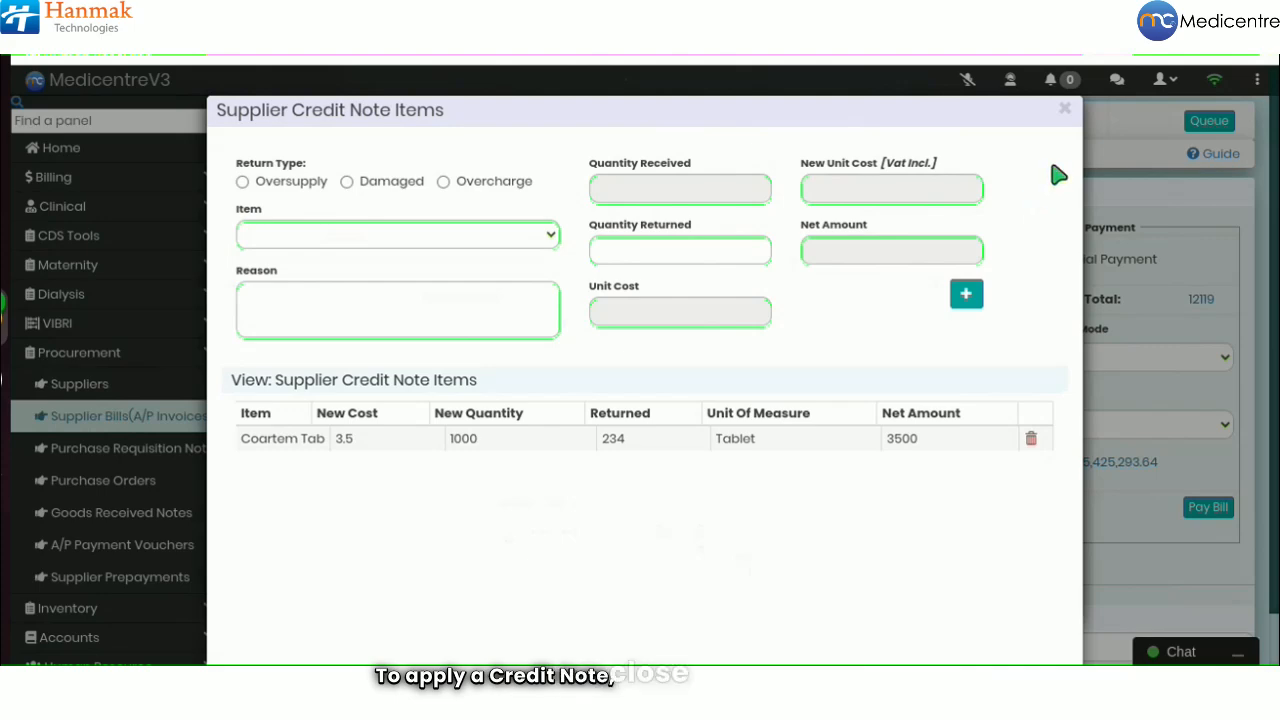
click(1064, 110)
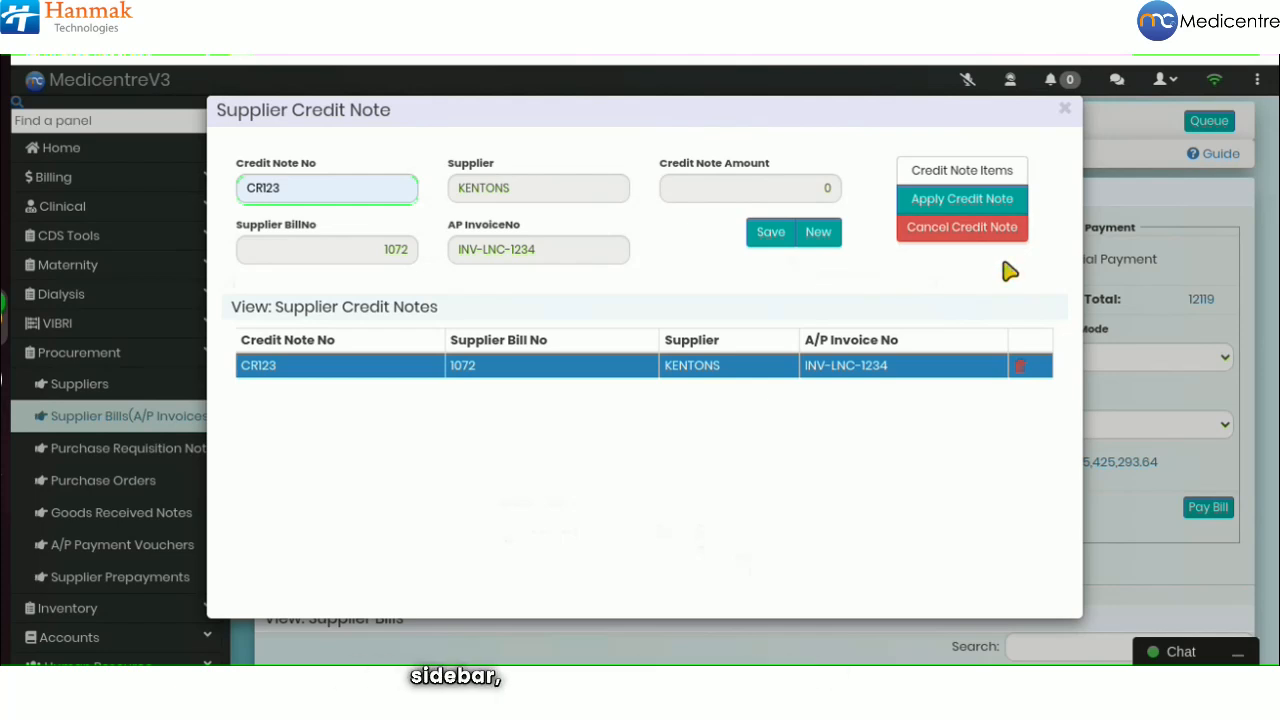
click(961, 203)
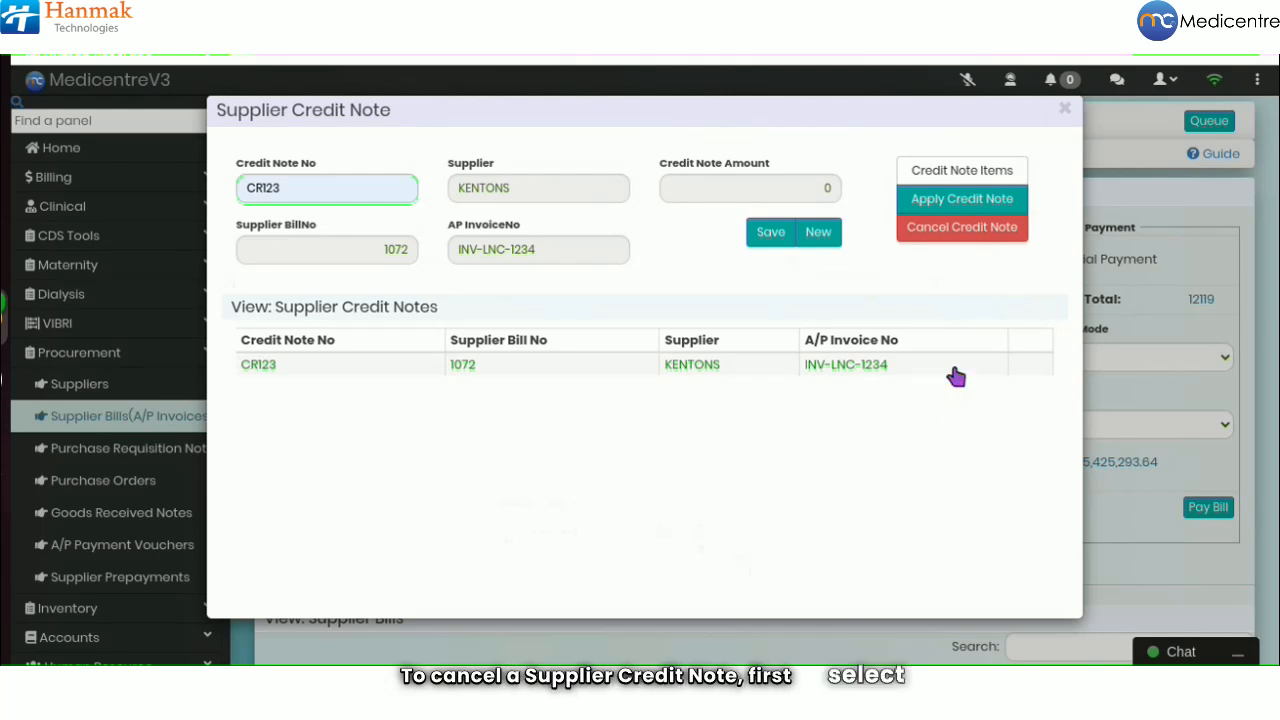
- Cancel the applied supplier credit note CR123 and delete it from the supplier credit notes list, accepting both confirmations
click(955, 368)
click(963, 236)
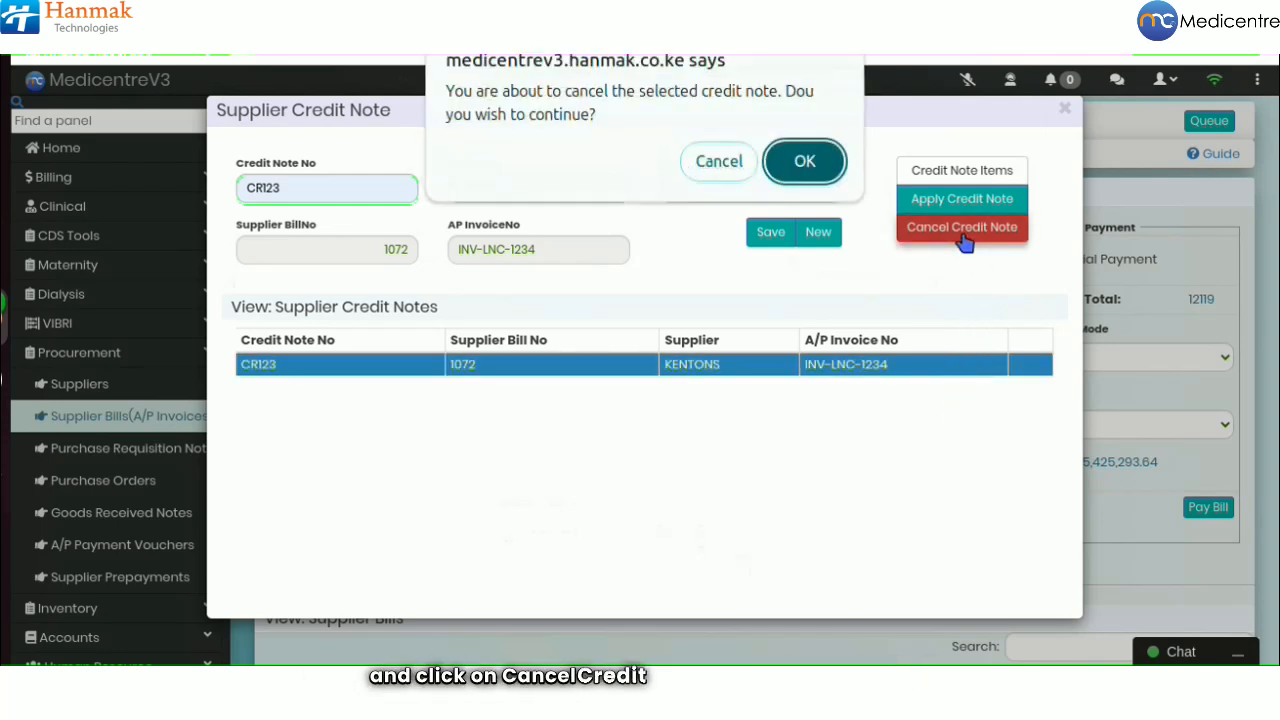
click(812, 170)
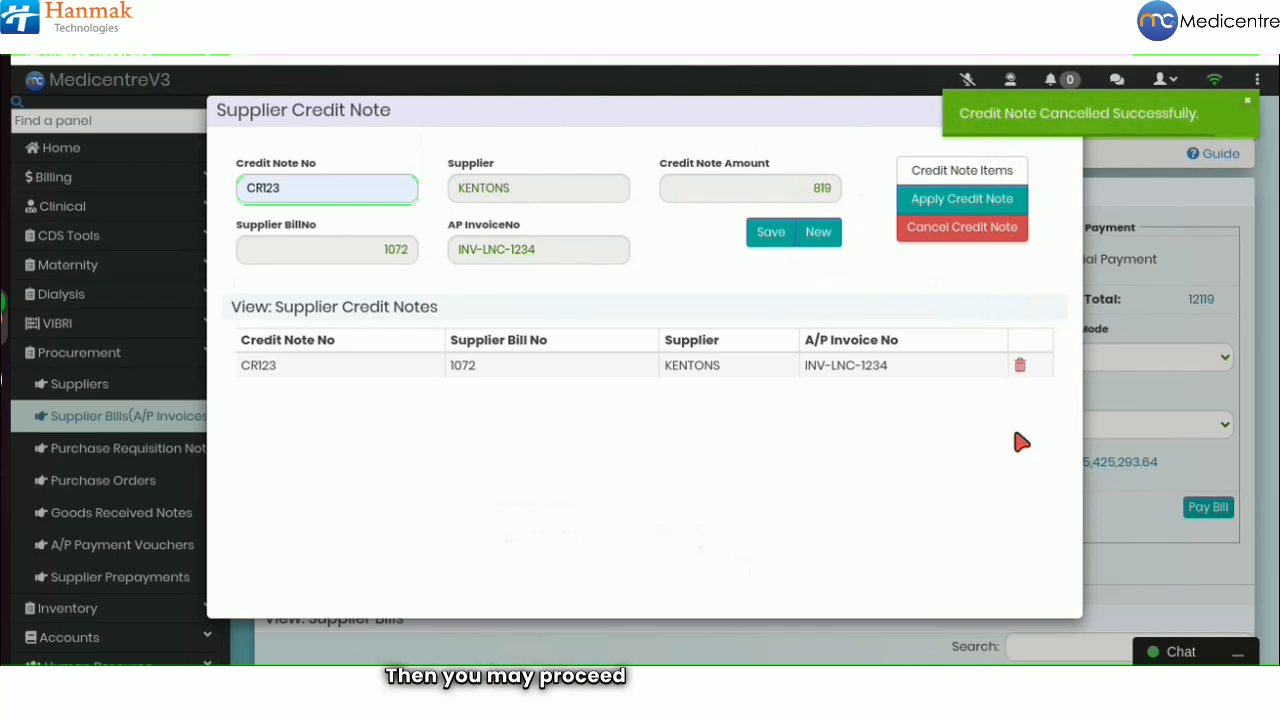
click(1020, 368)
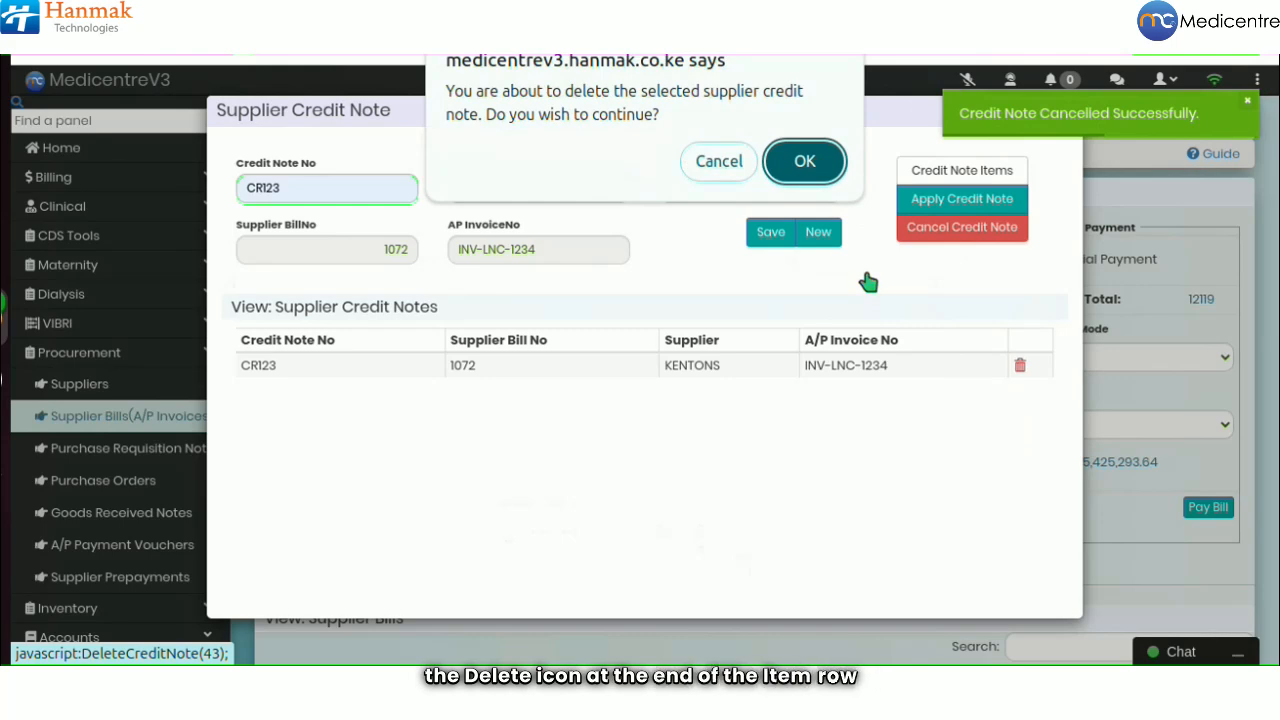
click(805, 162)
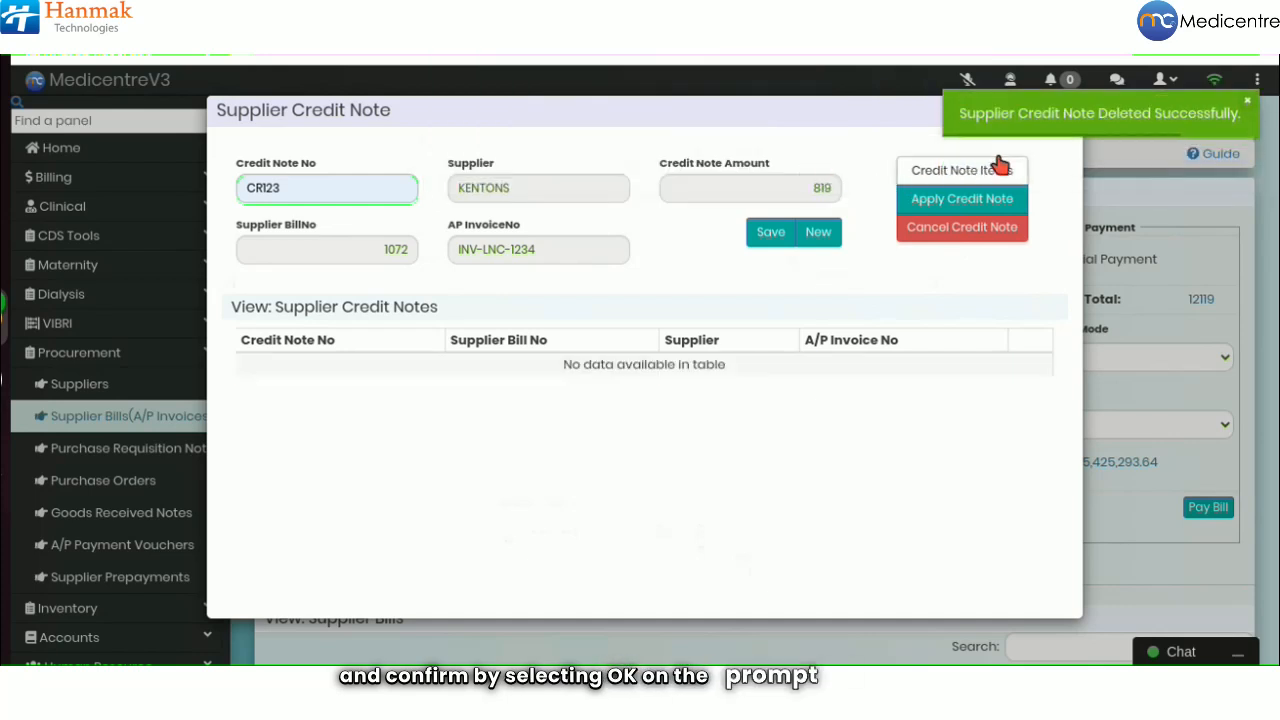